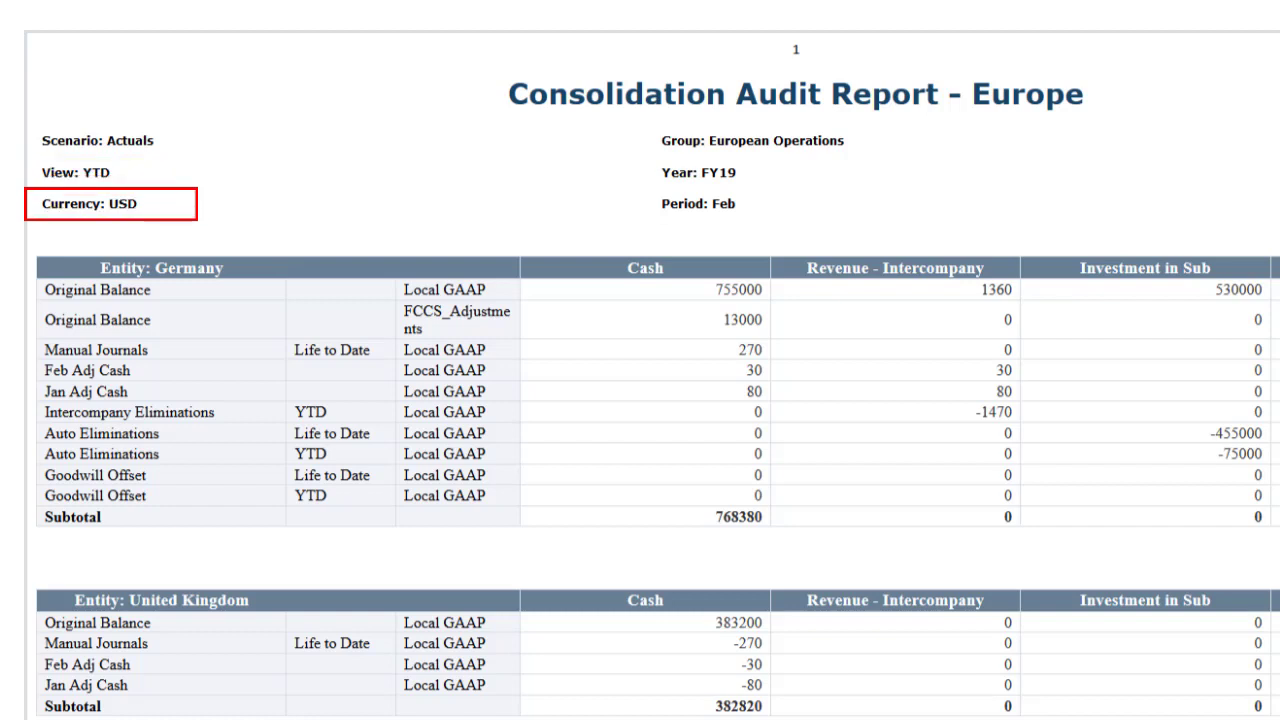
# Scroll the report output to confirm Europe's 1,315,457 cash total with zero variance.
pyautogui.scroll(-2, 640, 400)
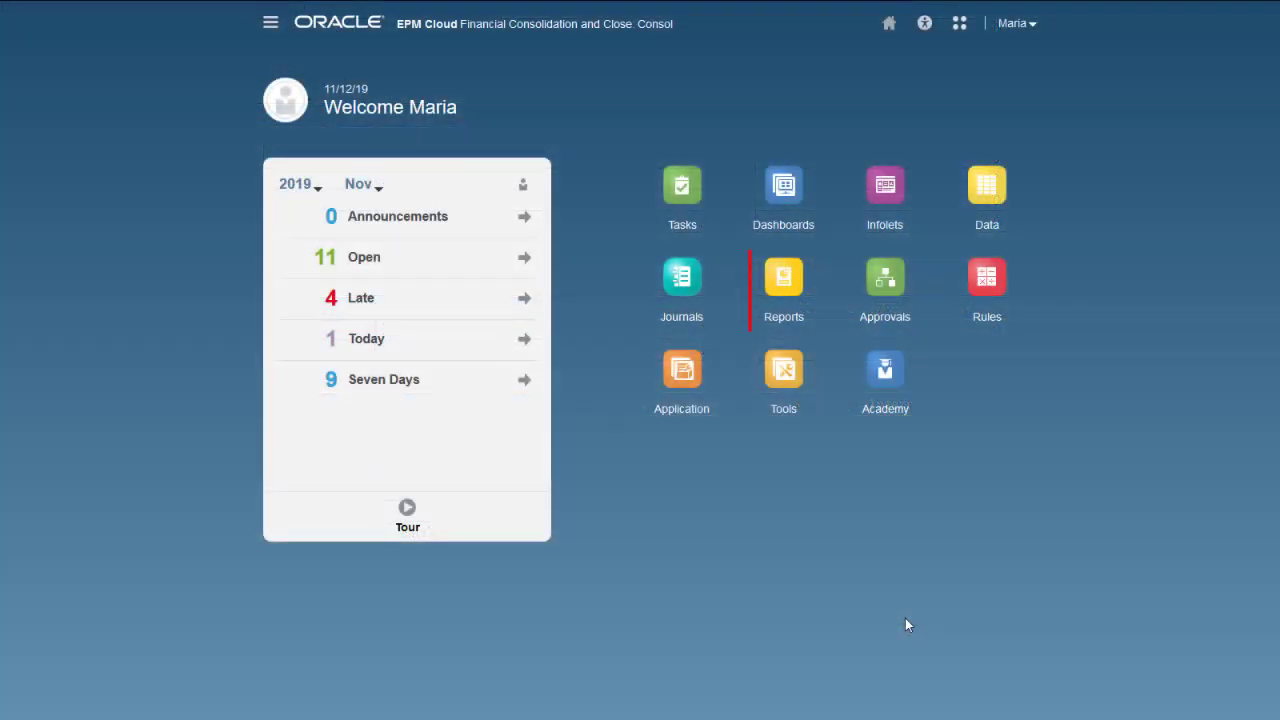
# Open Consolidation Reports Jobs from the Reports area and start a new consolidation report.
pyautogui.click(795, 303)
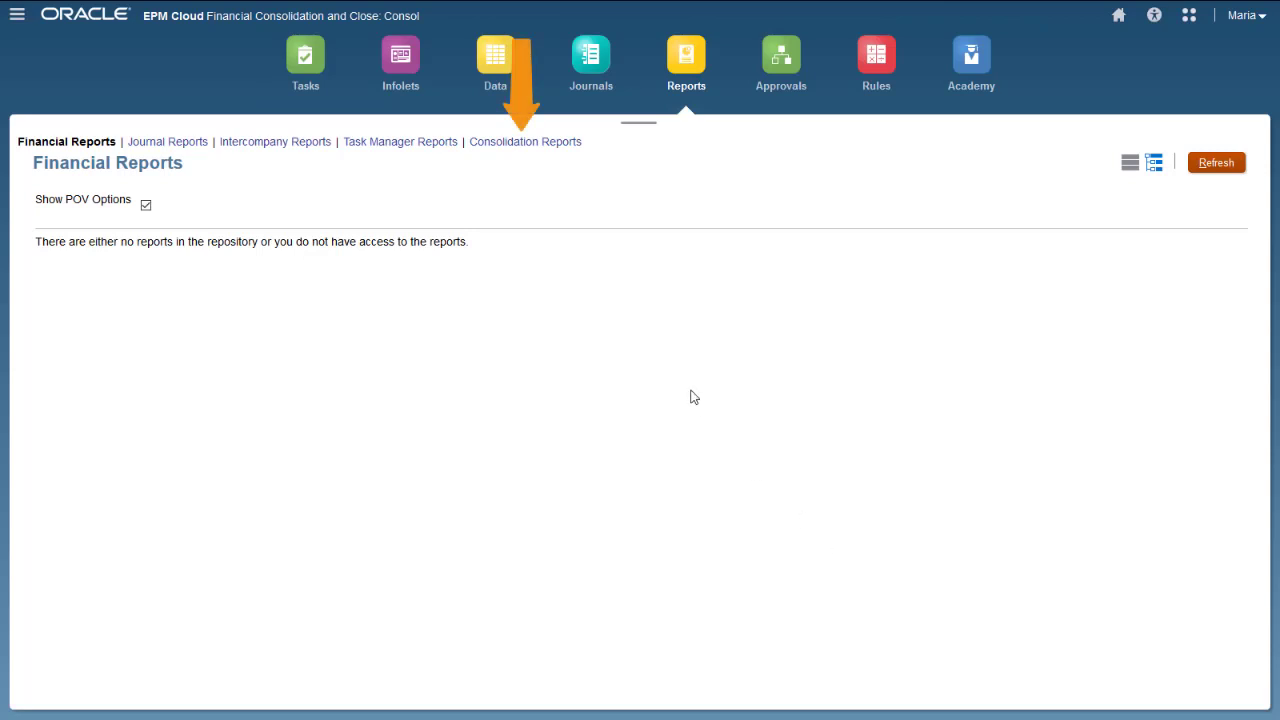
pyautogui.click(551, 142)
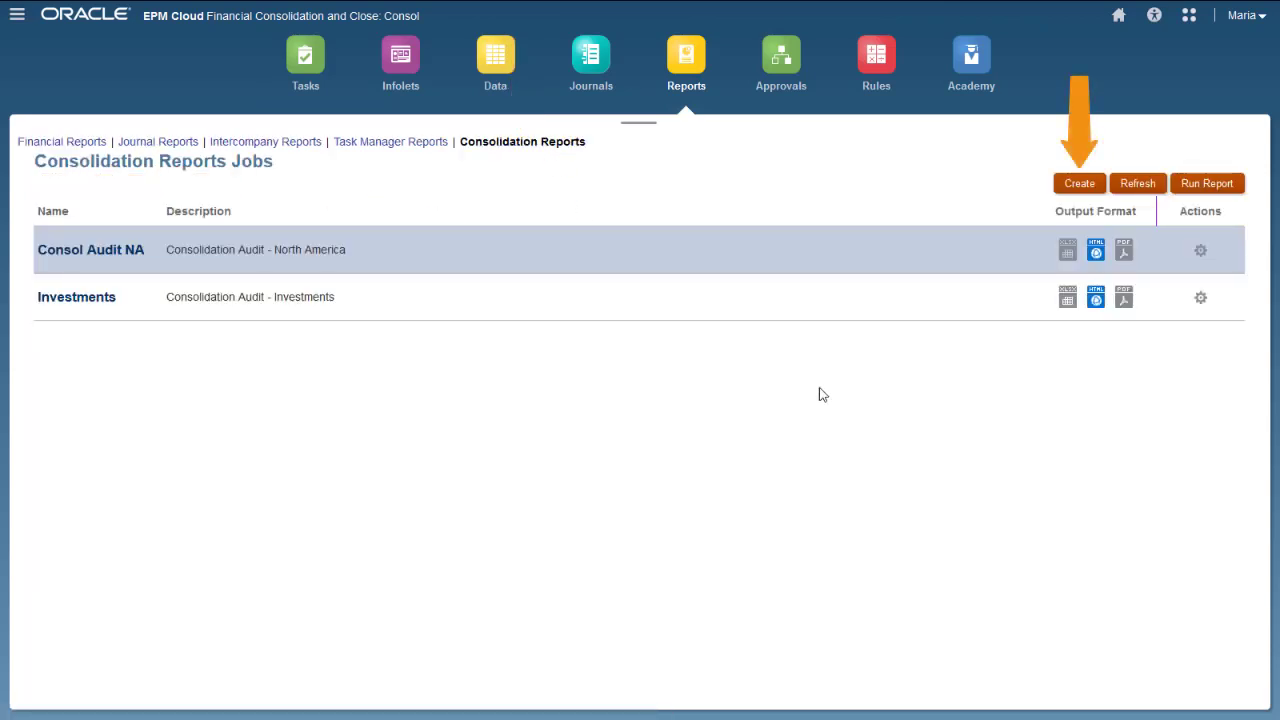
pyautogui.click(1075, 190)
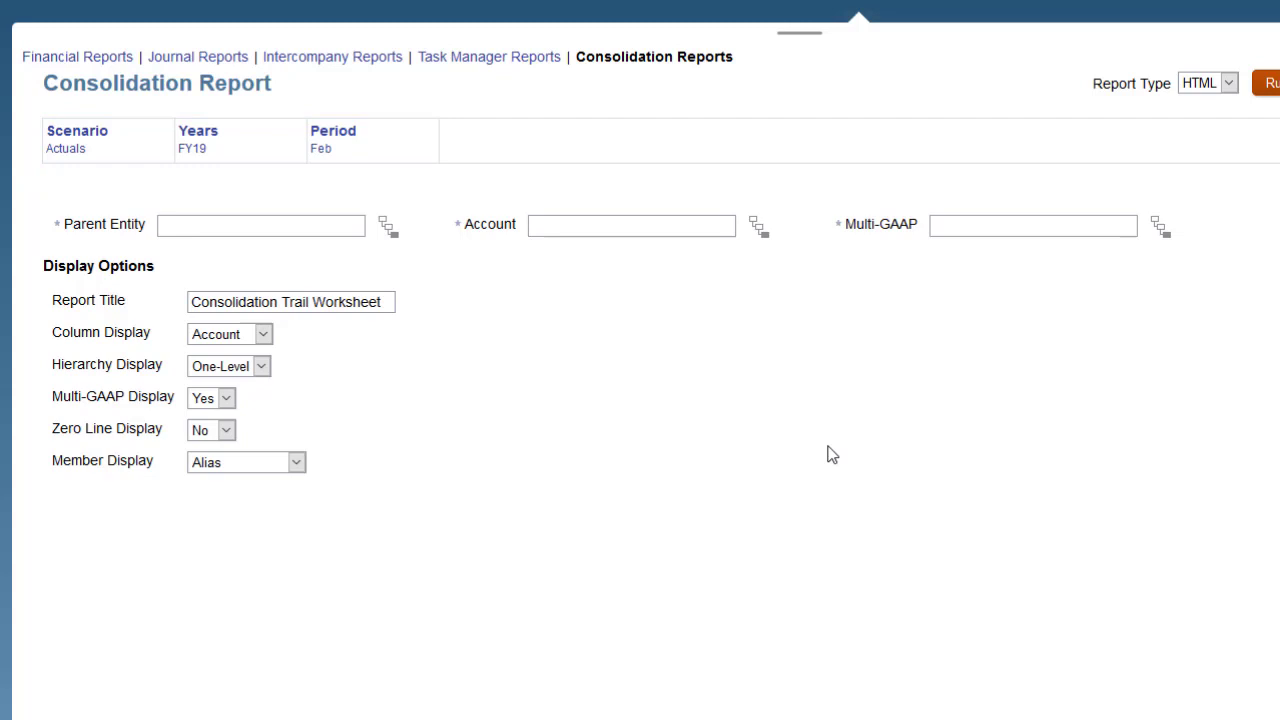
# Set parent entity European Operations and accounts Cash, Revenue - Intercompany, Investment in Sub, Goodwill - Offset.
pyautogui.click(388, 228)
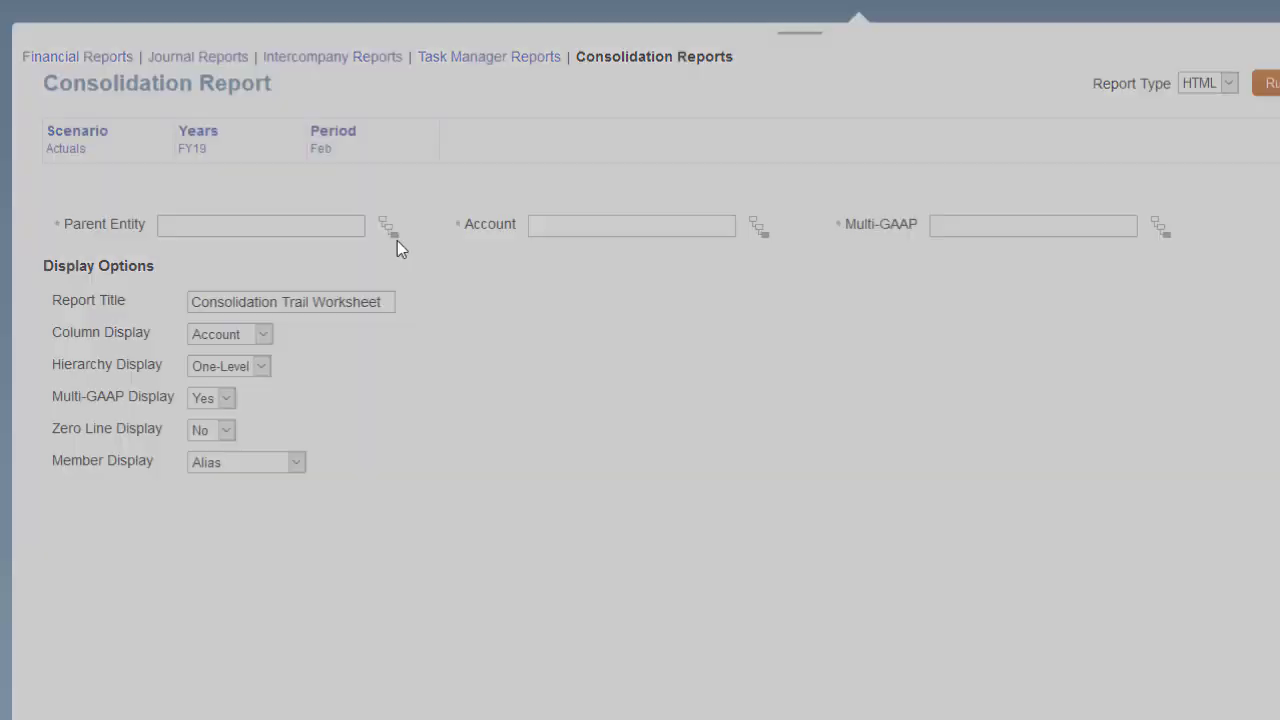
pyautogui.click(632, 236)
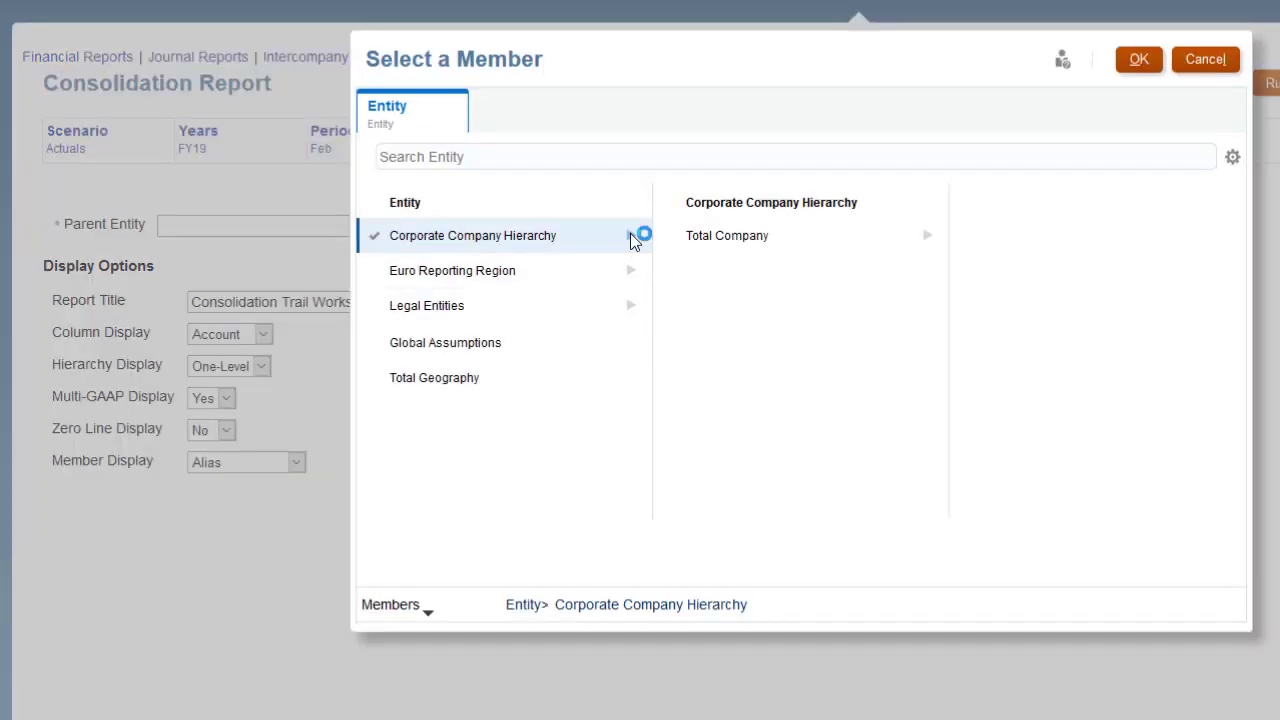
pyautogui.click(928, 240)
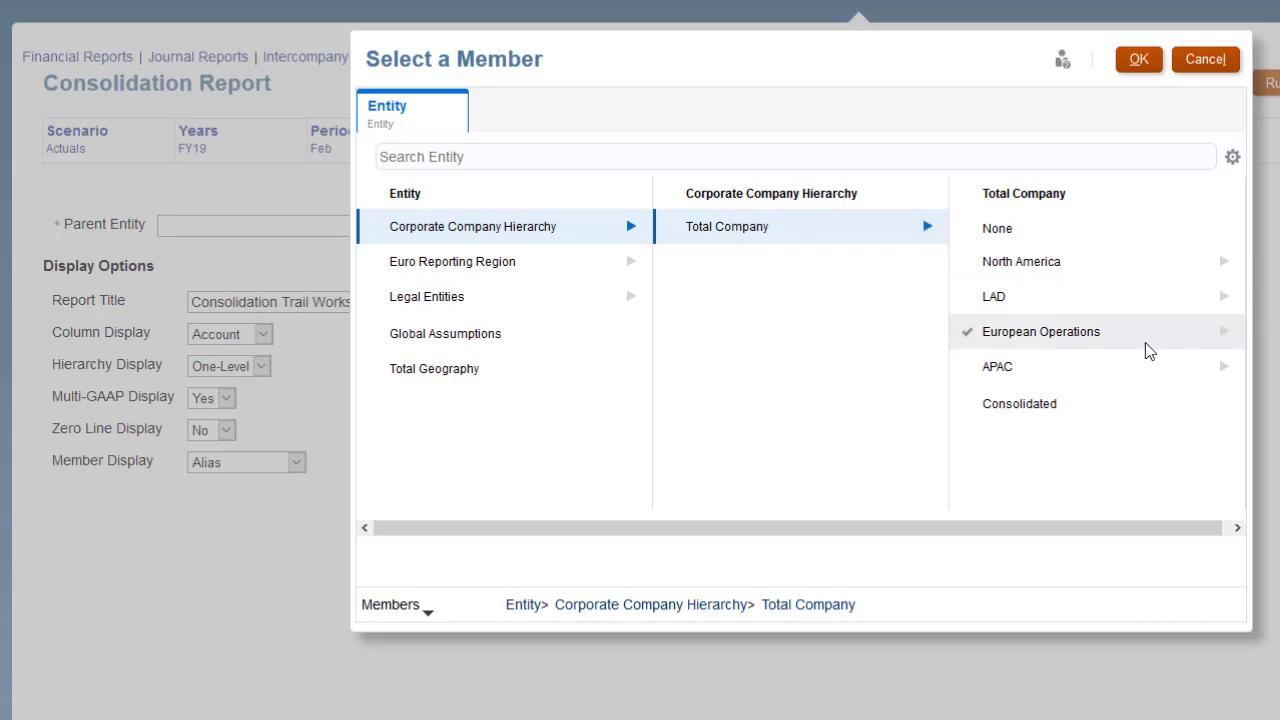
pyautogui.click(972, 336)
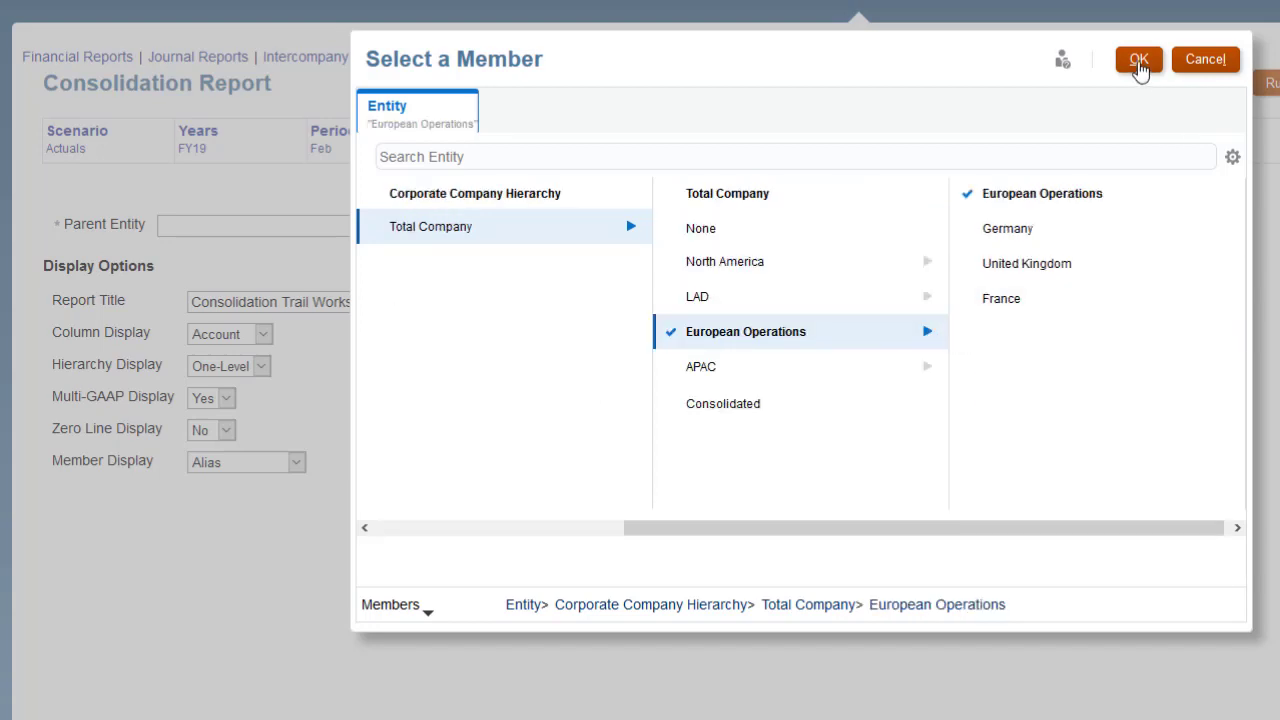
pyautogui.click(1138, 62)
pyautogui.write('Ca')
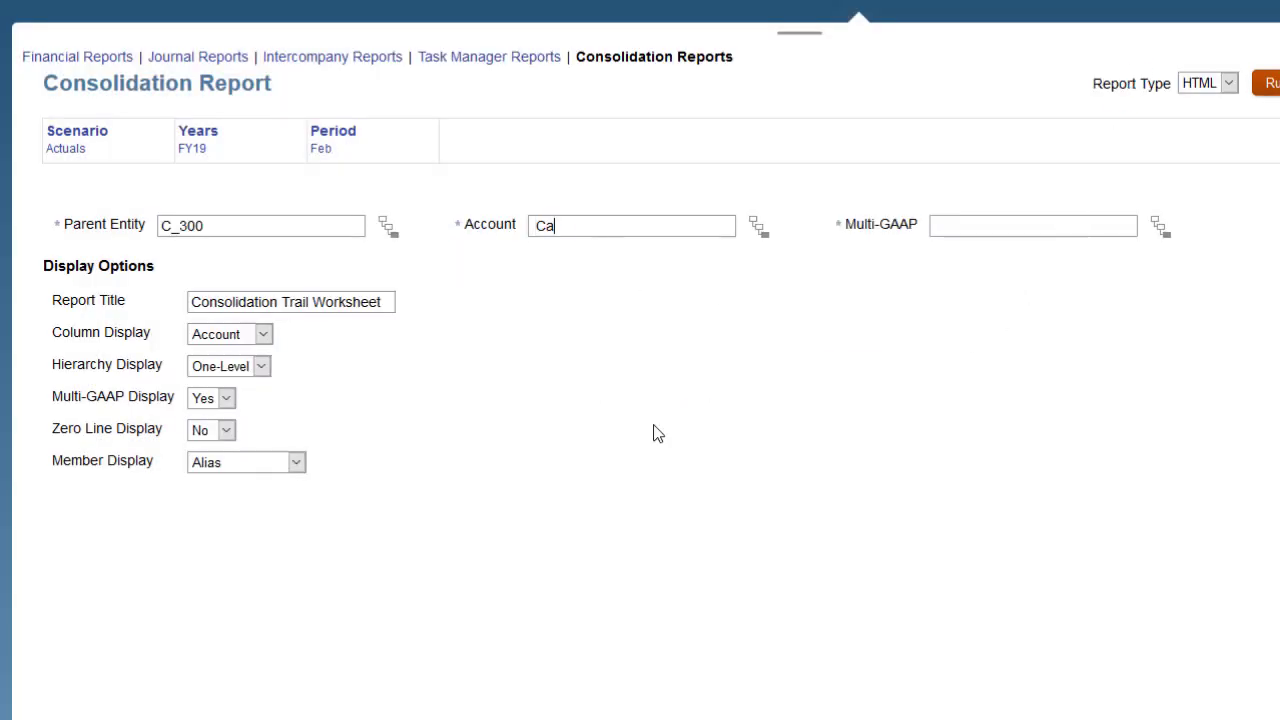
pyautogui.write('sh, Revenue - Intercompany,')
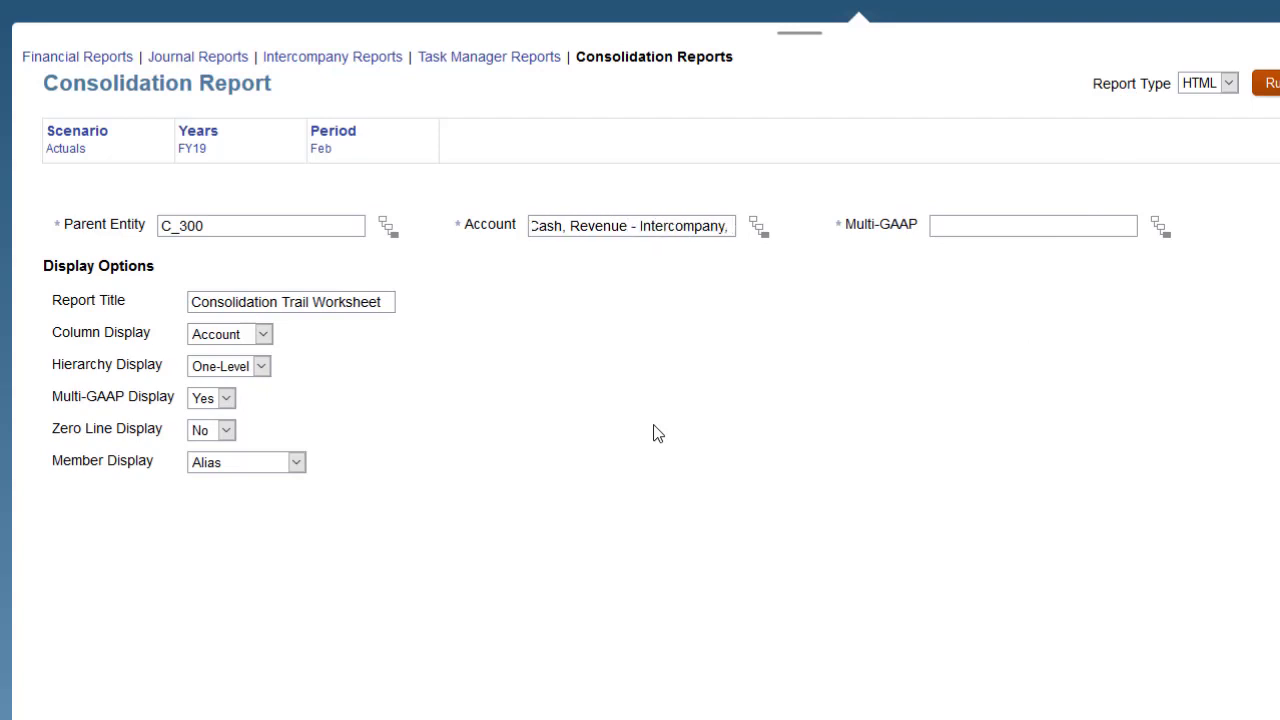
pyautogui.write(' Investment in Sub, Goodwill')
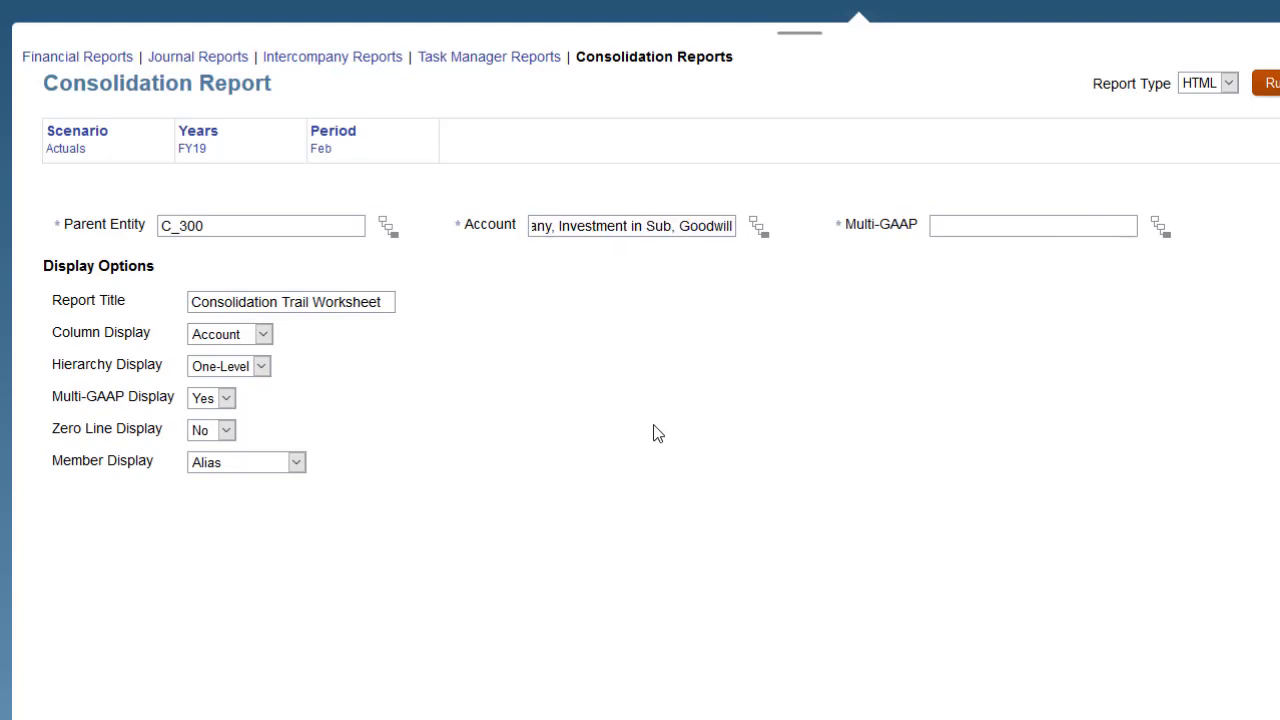
pyautogui.write(' - Offset')
pyautogui.press('Tab')
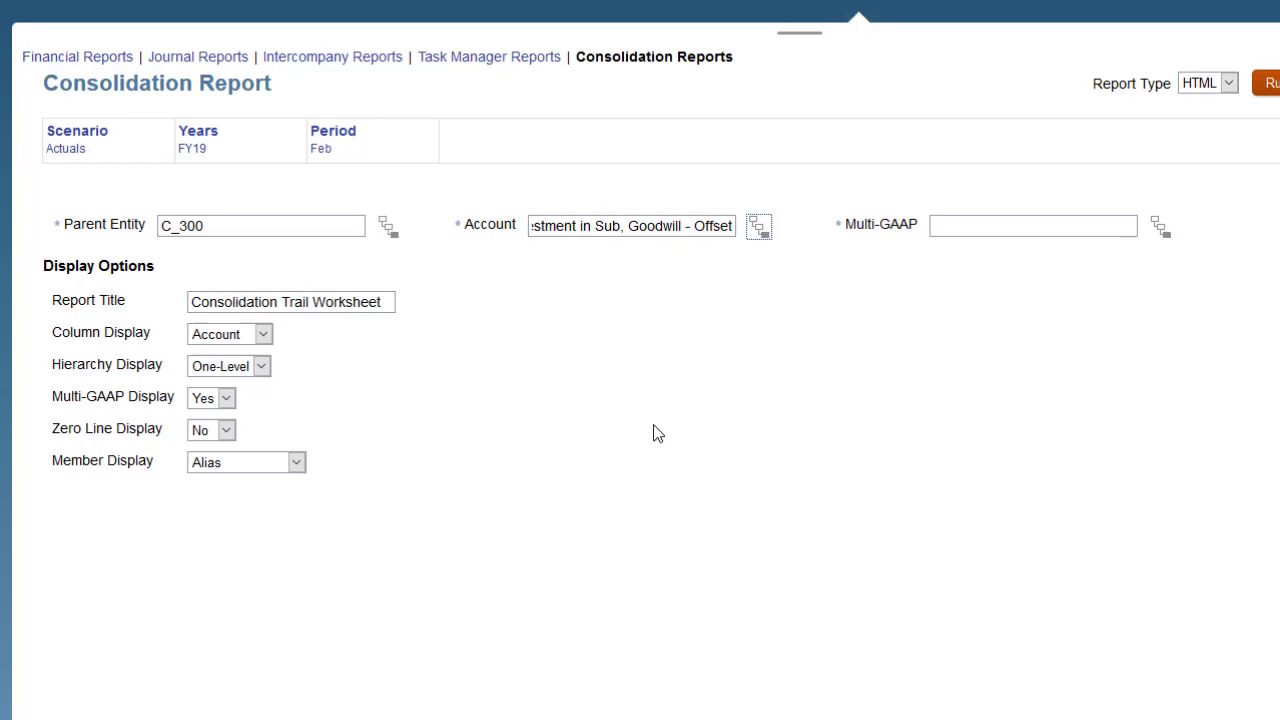
# Select Local GAAP and FCCS_Adjustments as the Multi-GAAP members.
pyautogui.click(1161, 229)
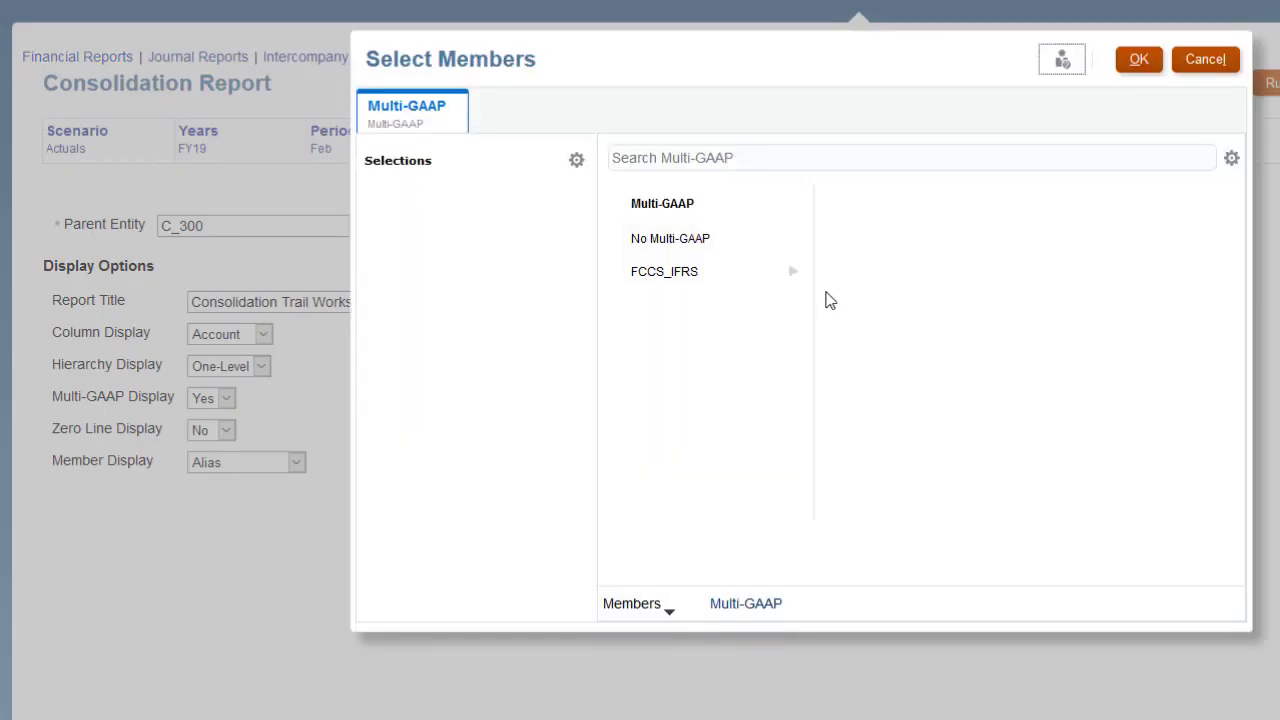
pyautogui.click(793, 280)
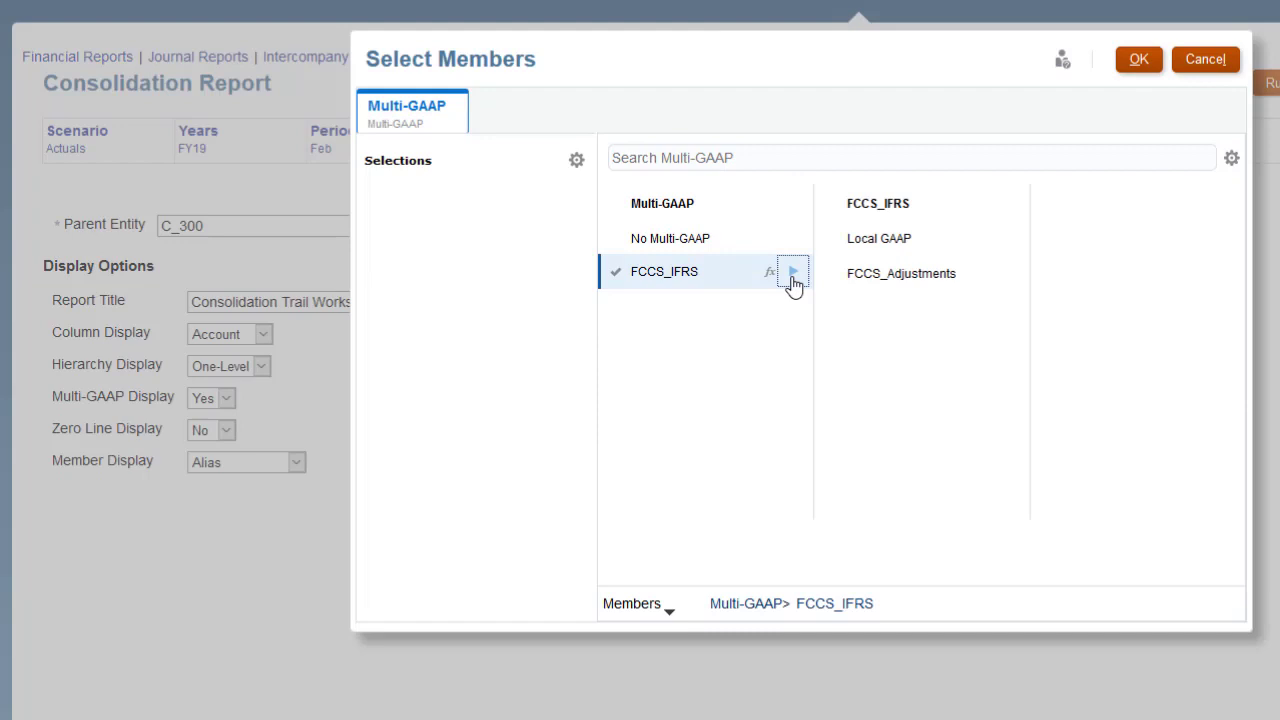
pyautogui.click(843, 245)
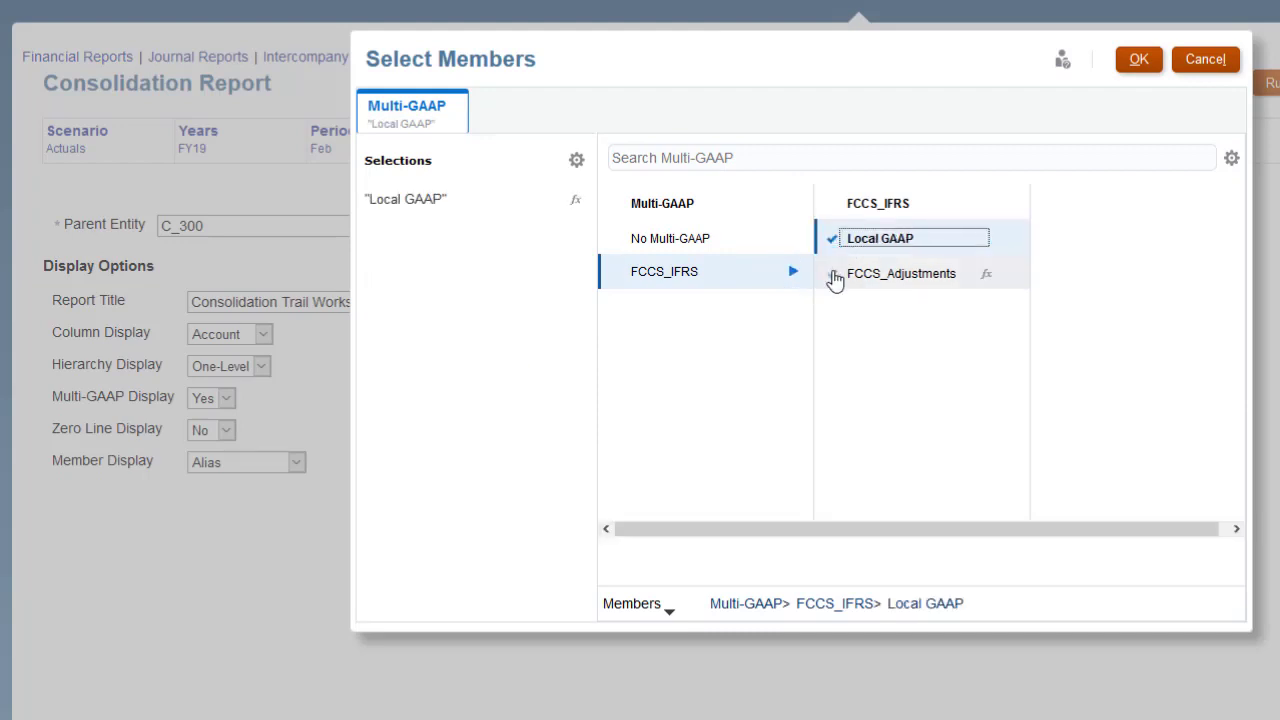
pyautogui.click(832, 268)
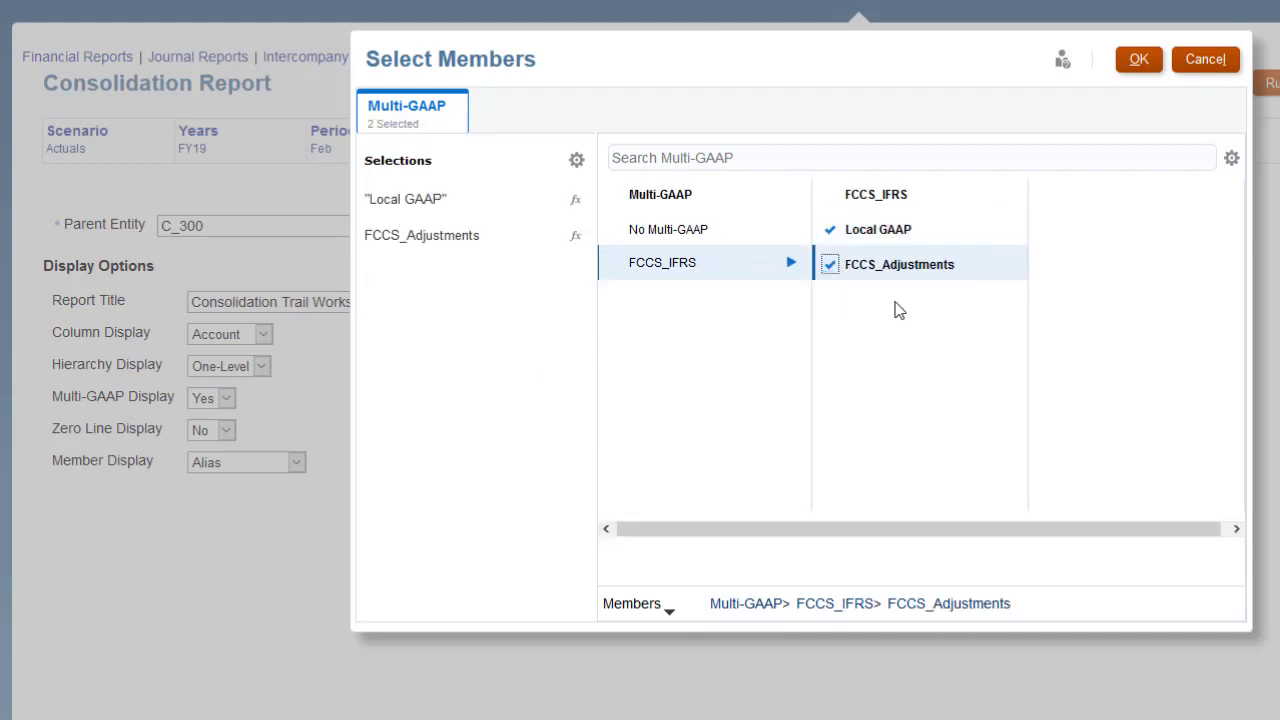
pyautogui.click(1140, 59)
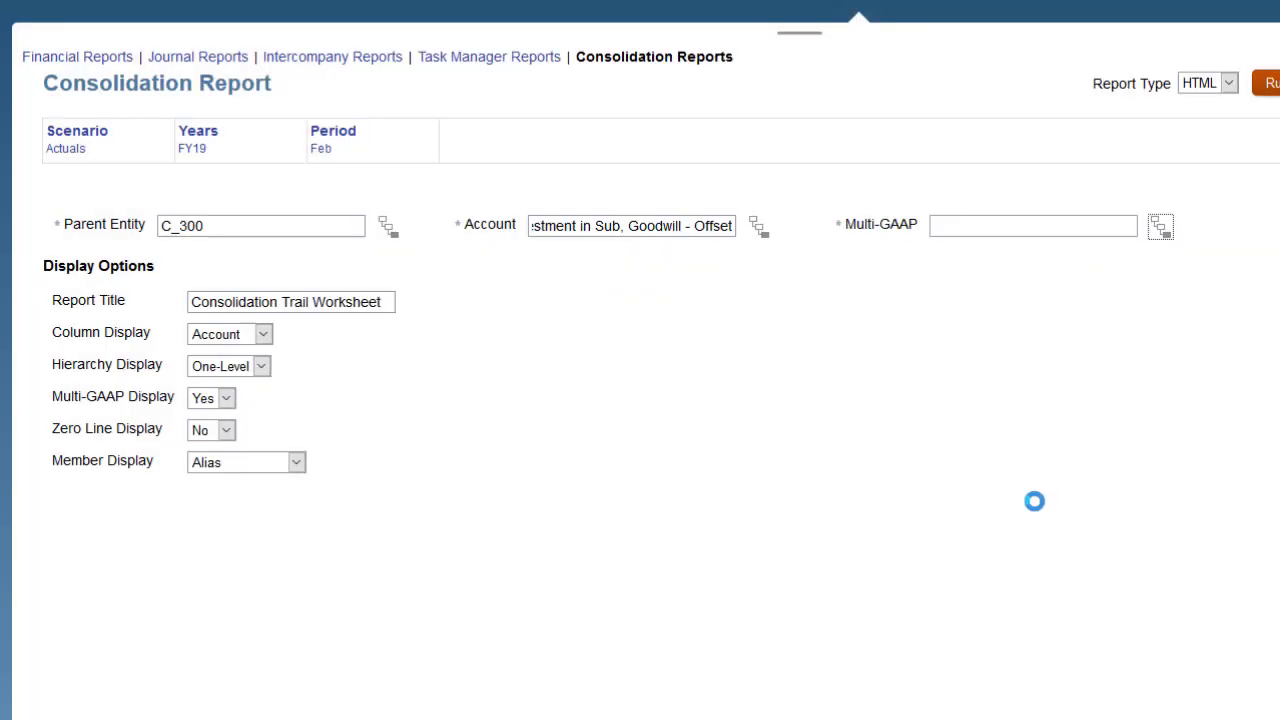
# Title the report 'Consolidation Audit Report - Europe' and keep display options Account, multi-GAAP detail shown, zero lines hidden, Alias.
pyautogui.moveTo(192, 302); pyautogui.dragTo(437, 314)
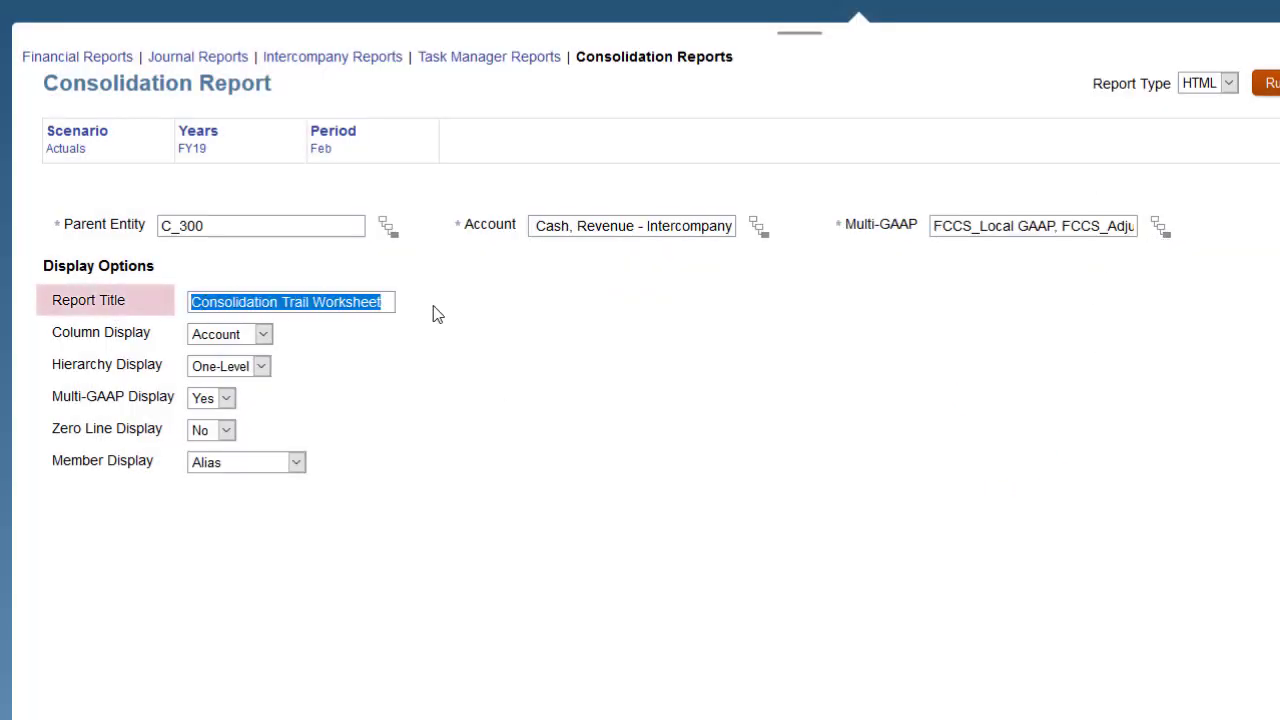
pyautogui.write('Consolidation Audit Rep')
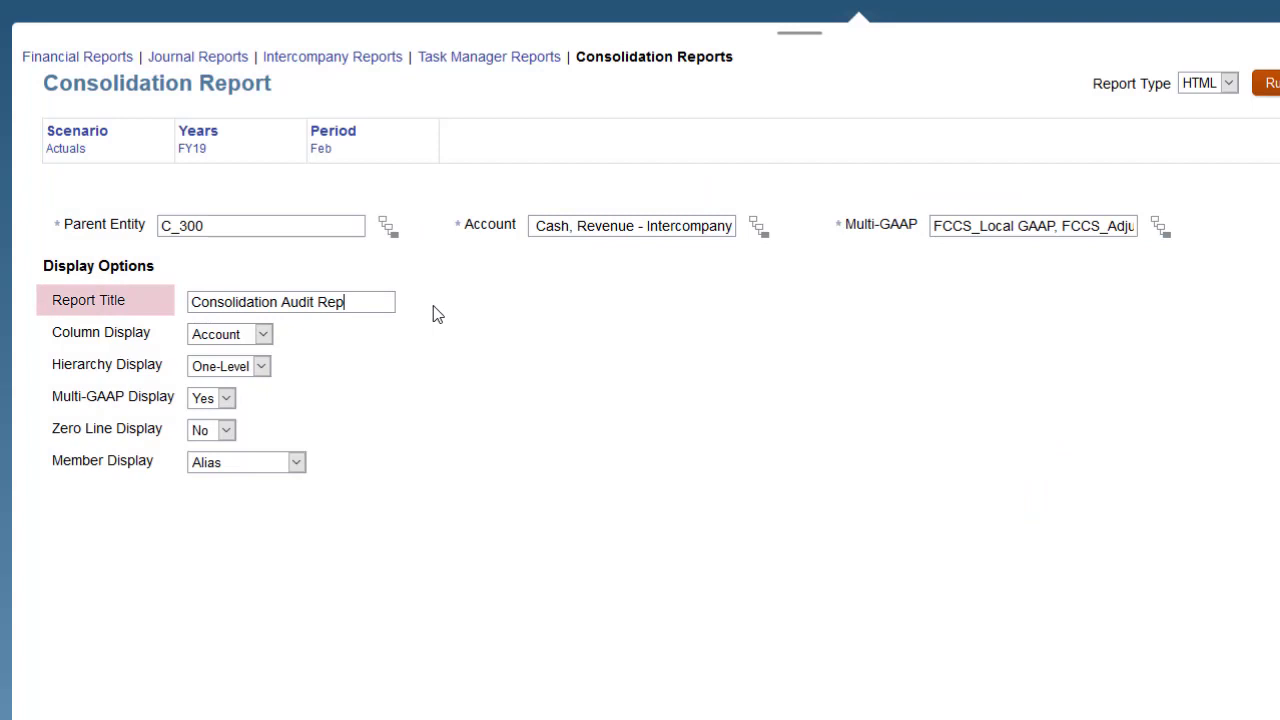
pyautogui.write('ort - Europe')
pyautogui.press('Tab')
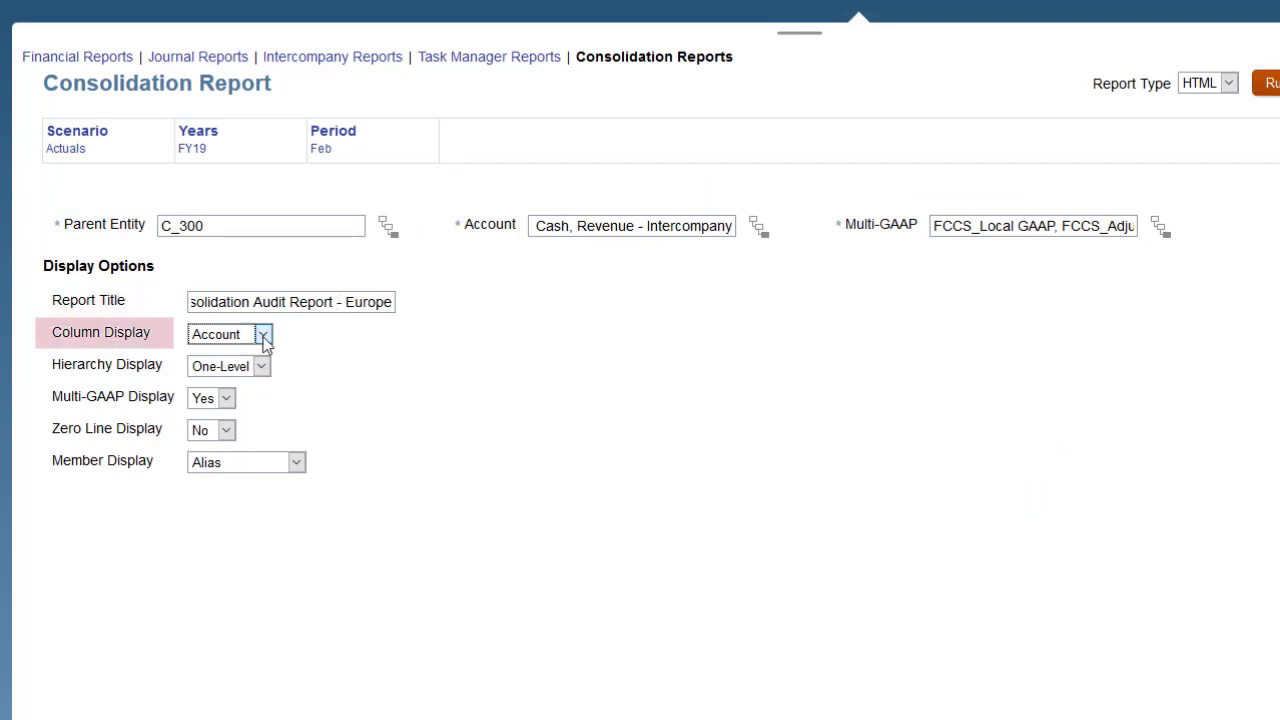
pyautogui.click(263, 335)
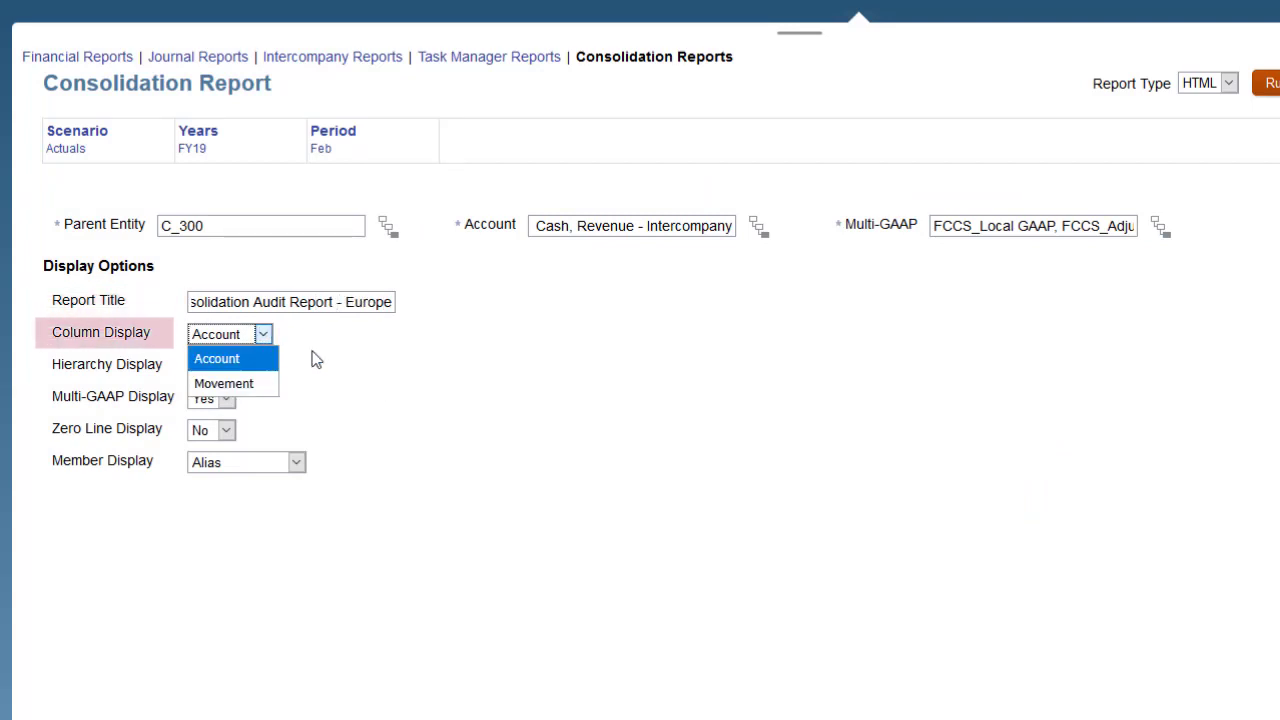
pyautogui.click(432, 410)
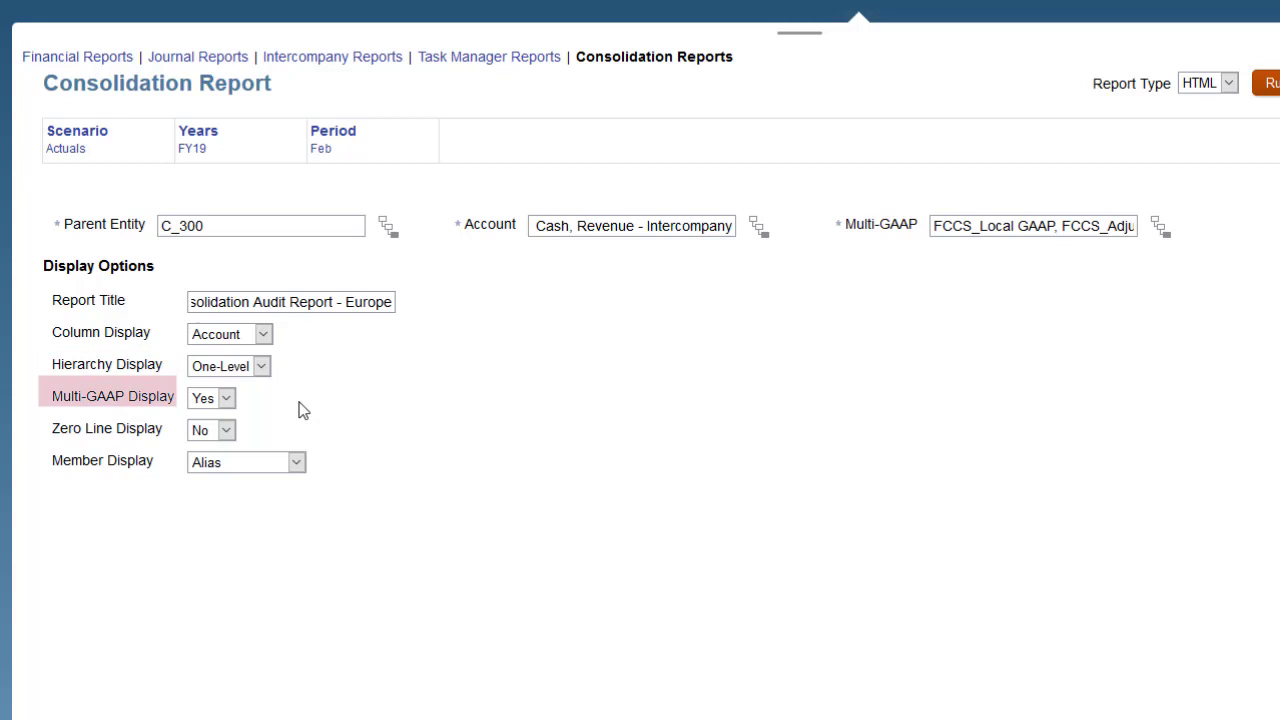
pyautogui.click(228, 399)
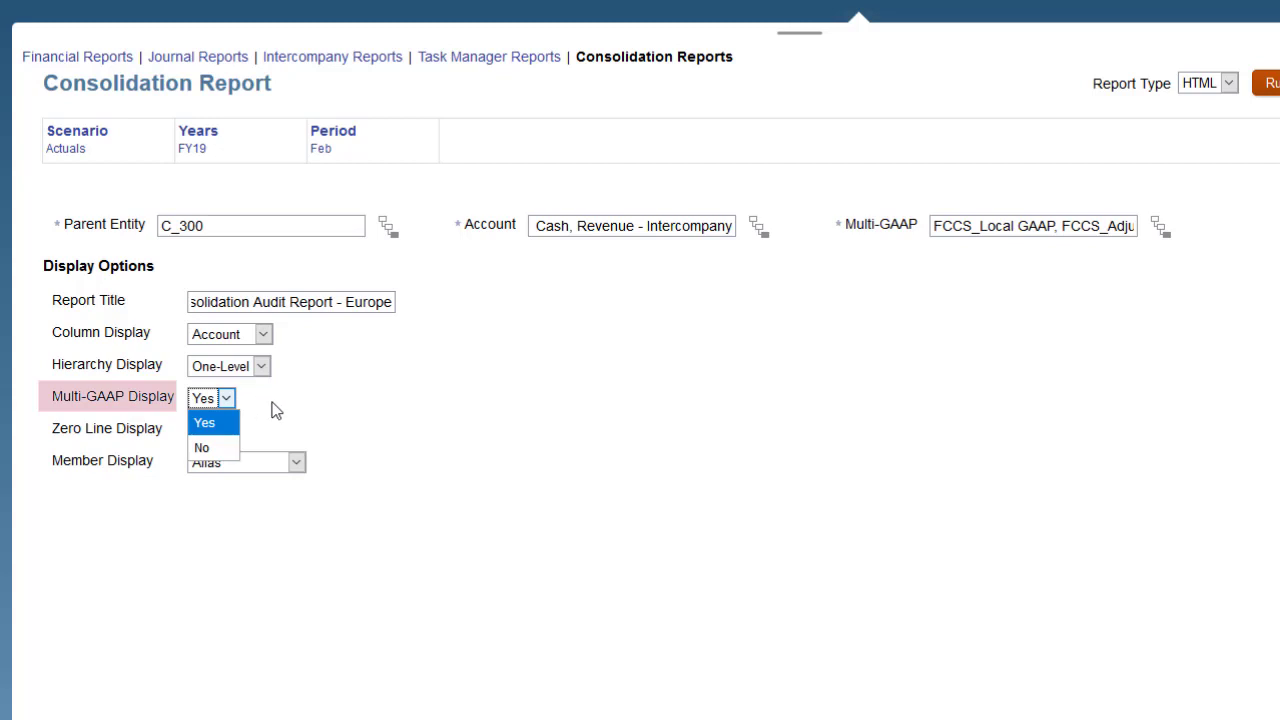
pyautogui.click(328, 411)
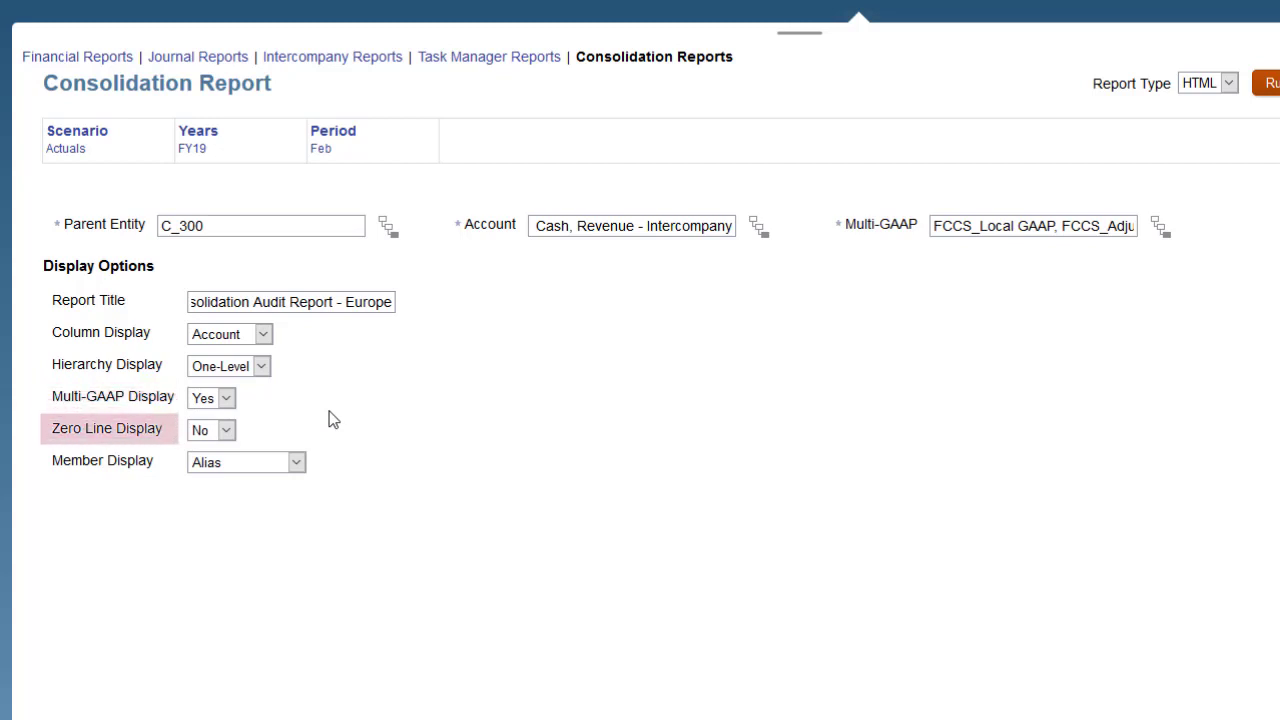
pyautogui.click(228, 432)
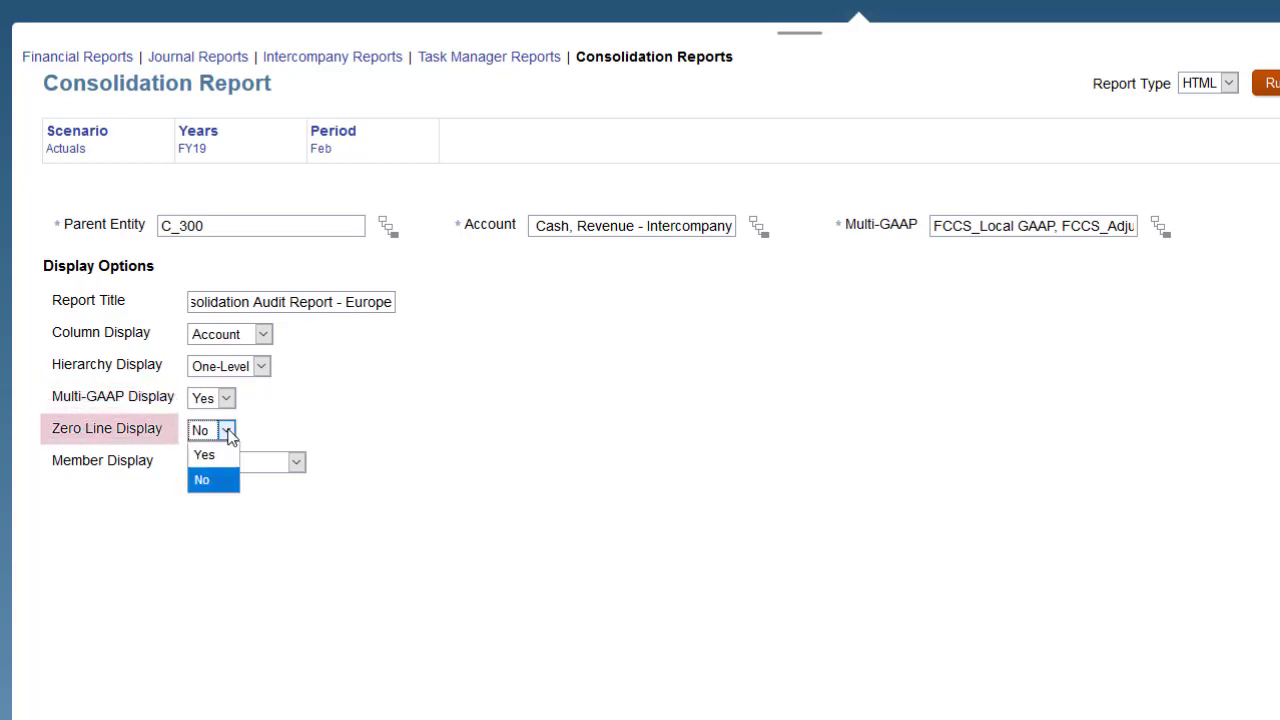
pyautogui.click(392, 428)
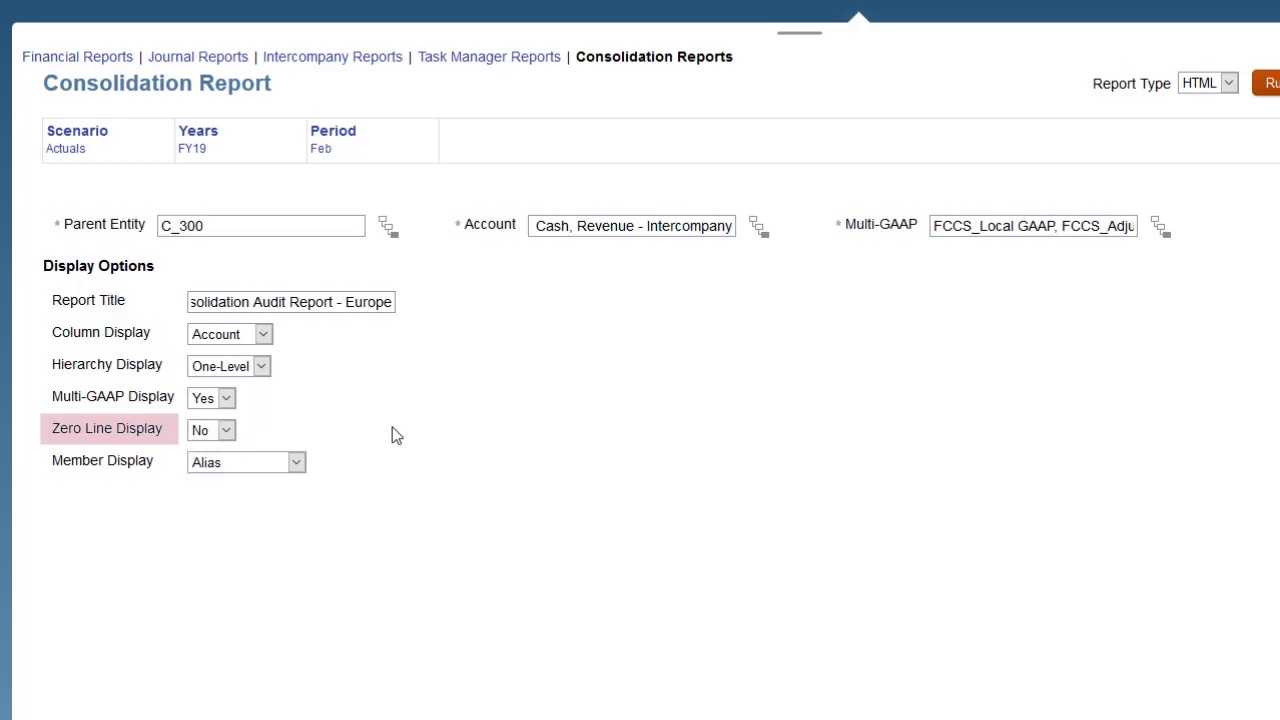
pyautogui.click(298, 463)
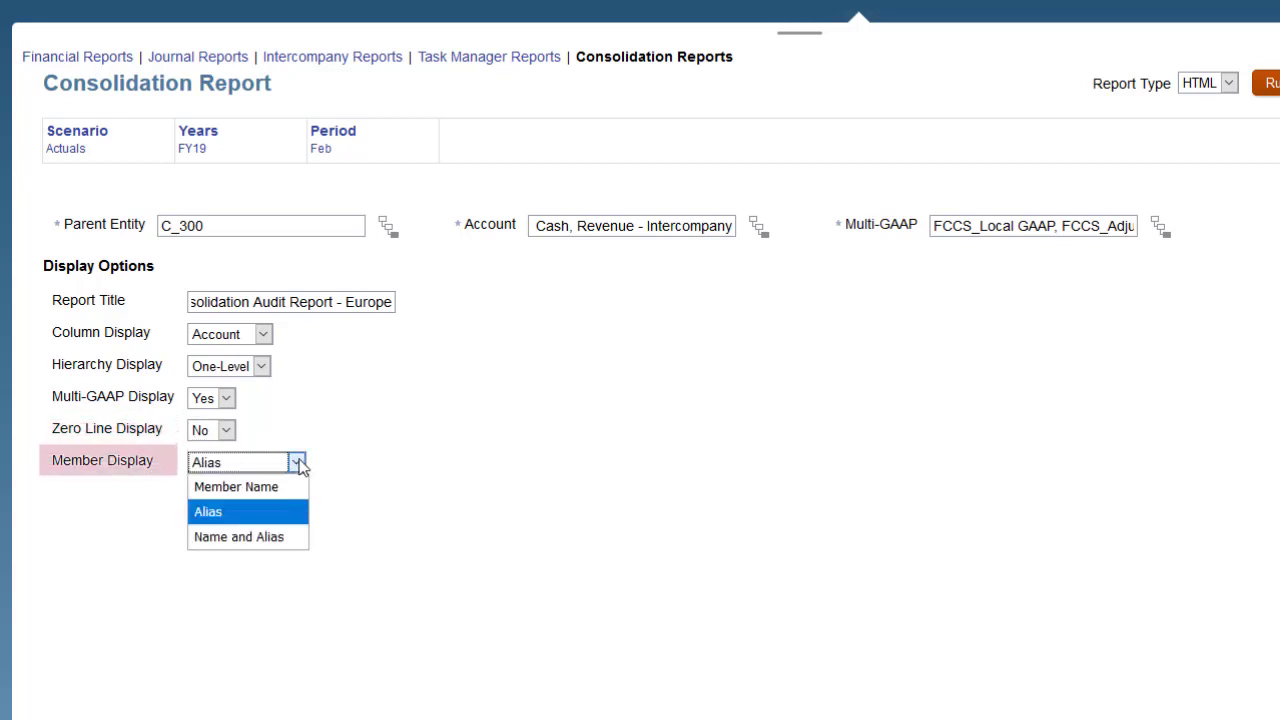
pyautogui.click(367, 460)
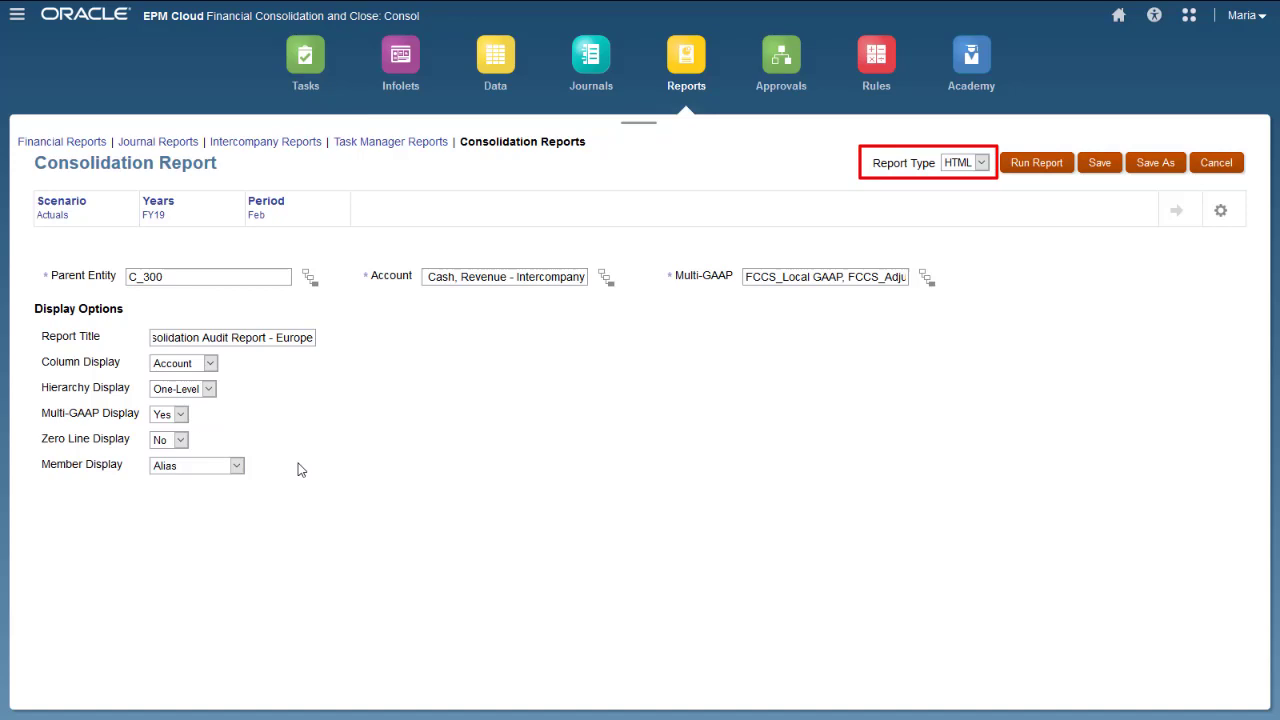
# Run the report in HTML, maximize its window, and scroll through the output.
pyautogui.click(1037, 163)
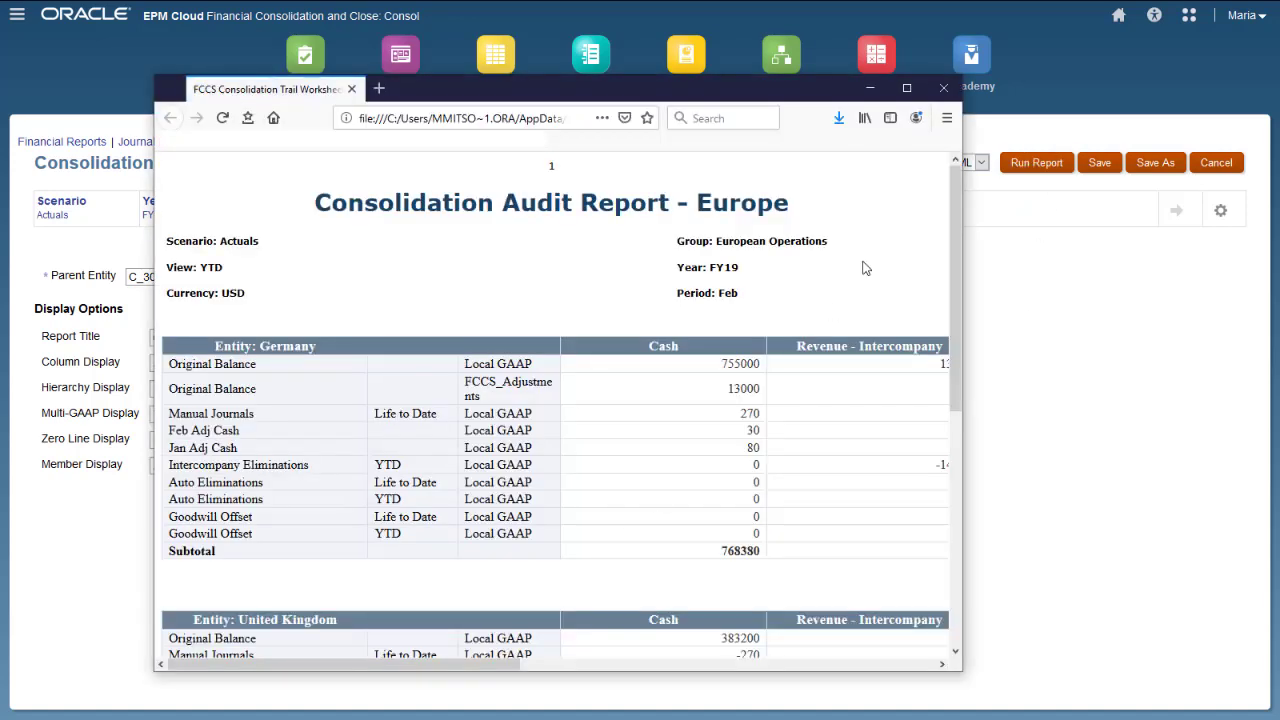
pyautogui.click(900, 86)
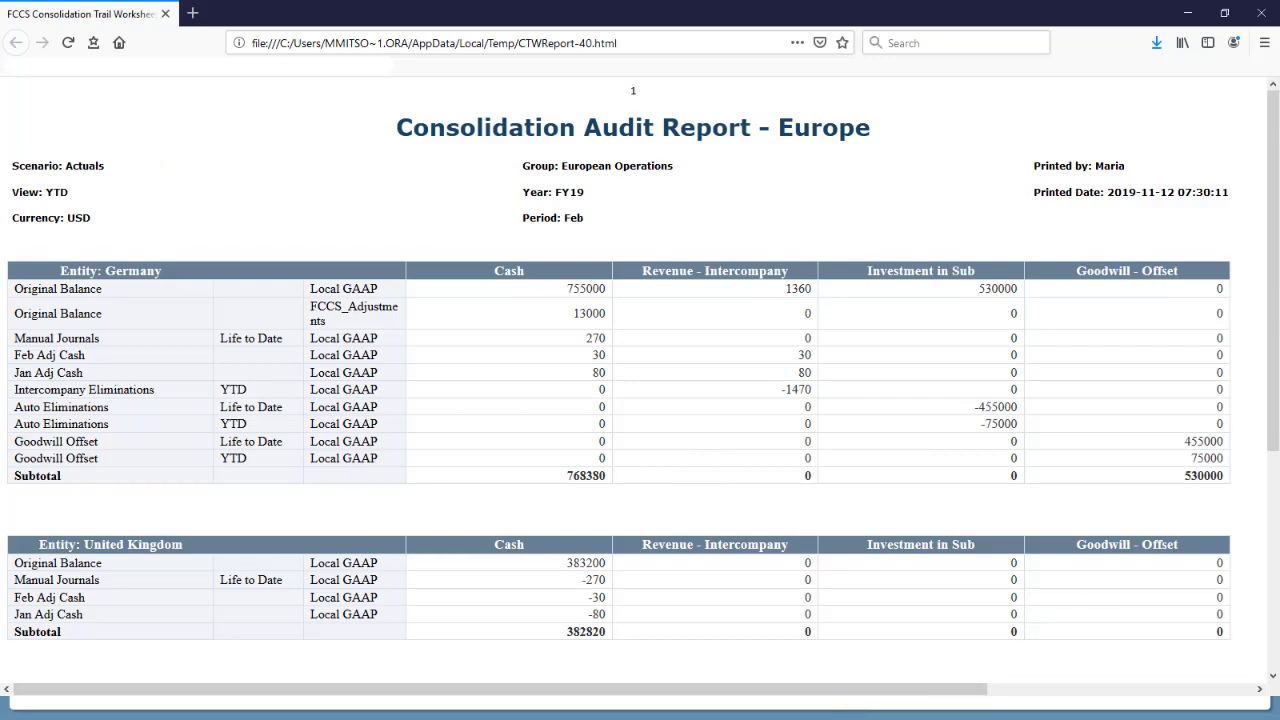
pyautogui.scroll(-5, 1263, 449)
pyautogui.scroll(-2, 1263, 449)
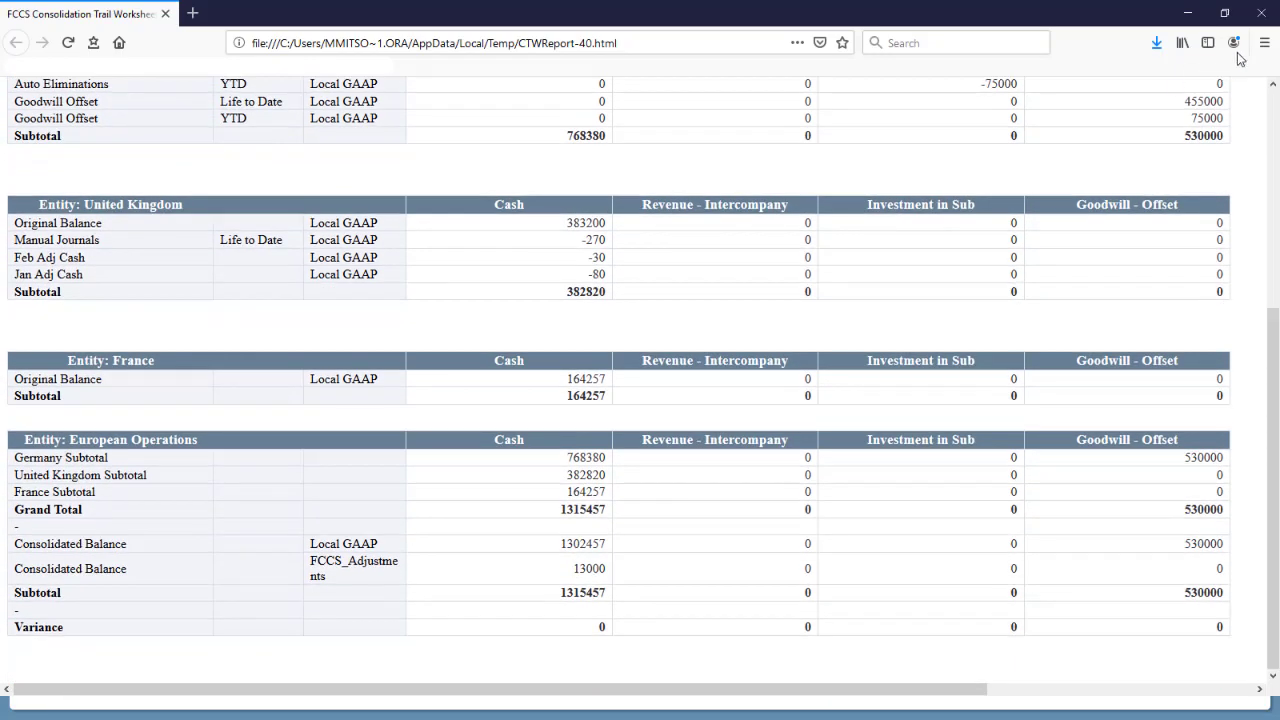
# Close the report and save its settings as 'European Ops', described 'European Operations'.
pyautogui.click(1262, 12)
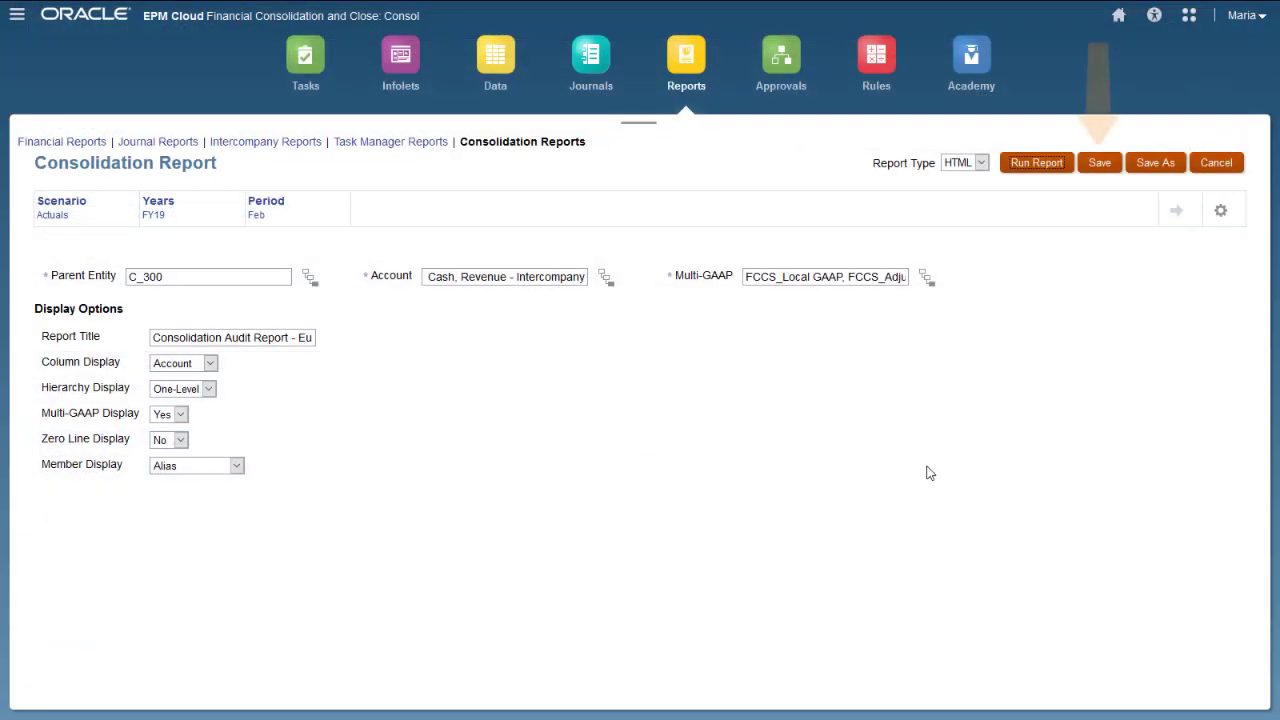
pyautogui.click(1102, 164)
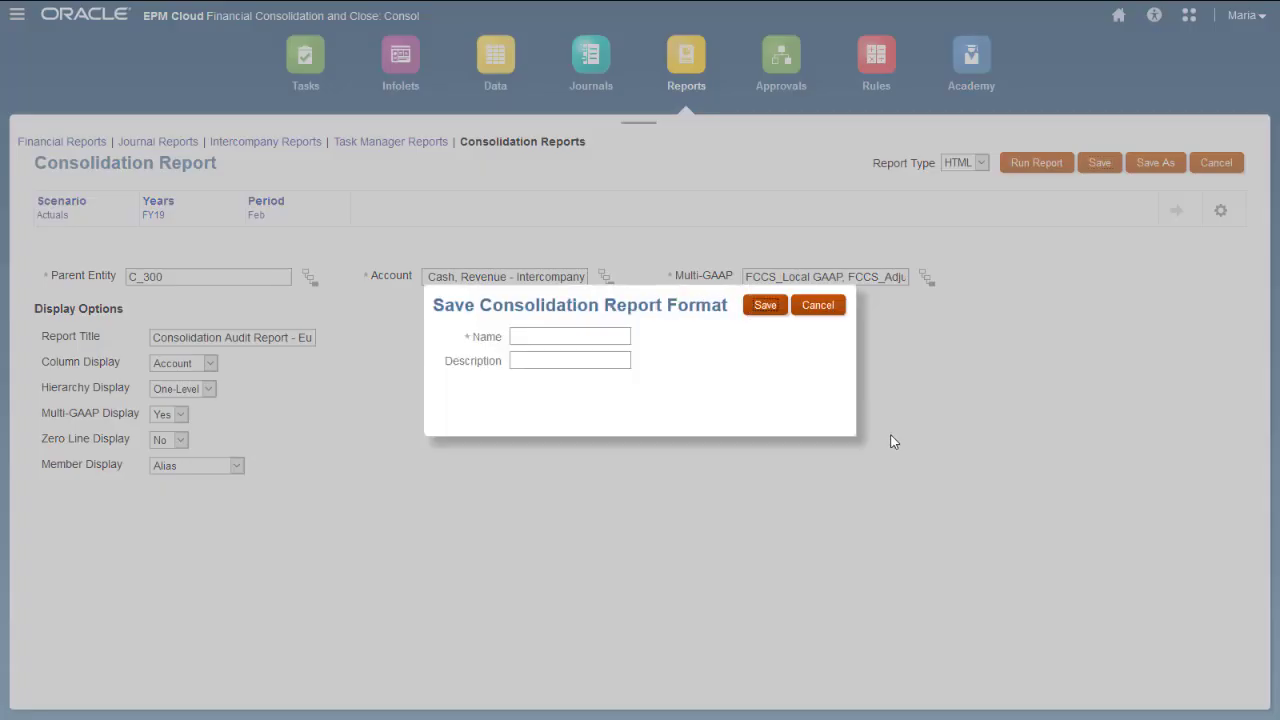
pyautogui.write('European Ops')
pyautogui.click(537, 360)
pyautogui.write('European Operations')
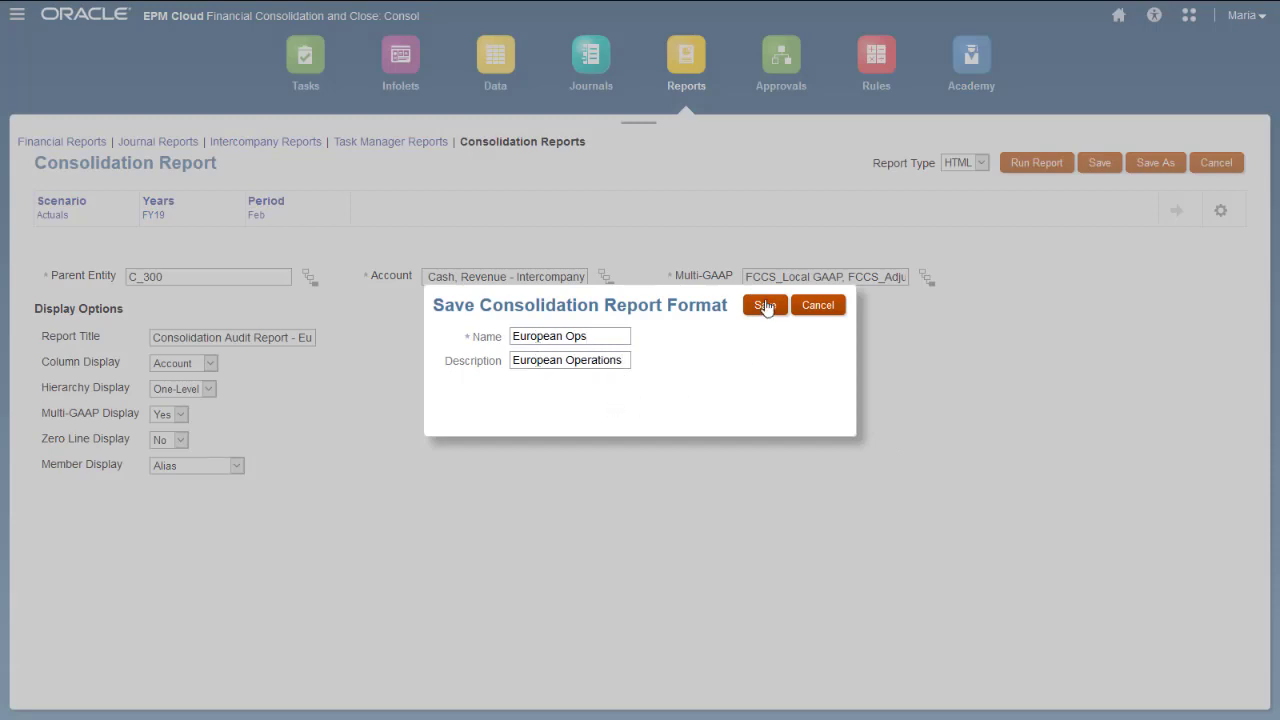
pyautogui.click(763, 305)
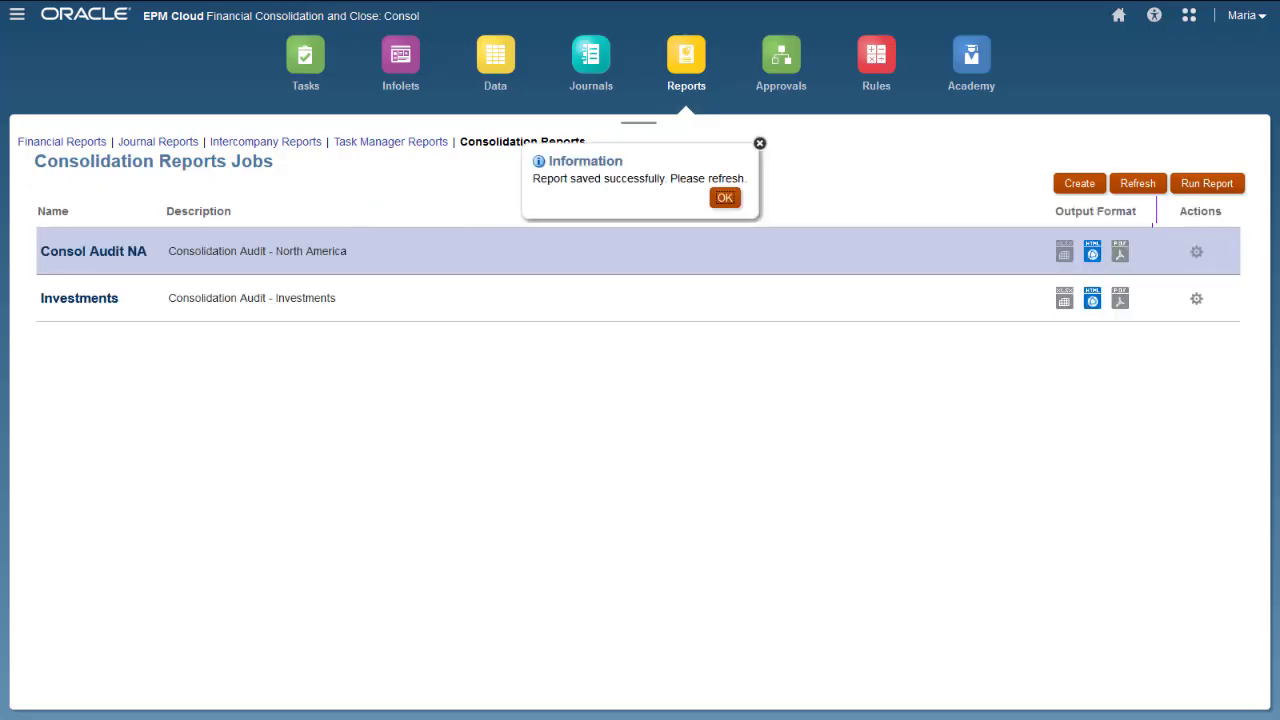
pyautogui.click(725, 199)
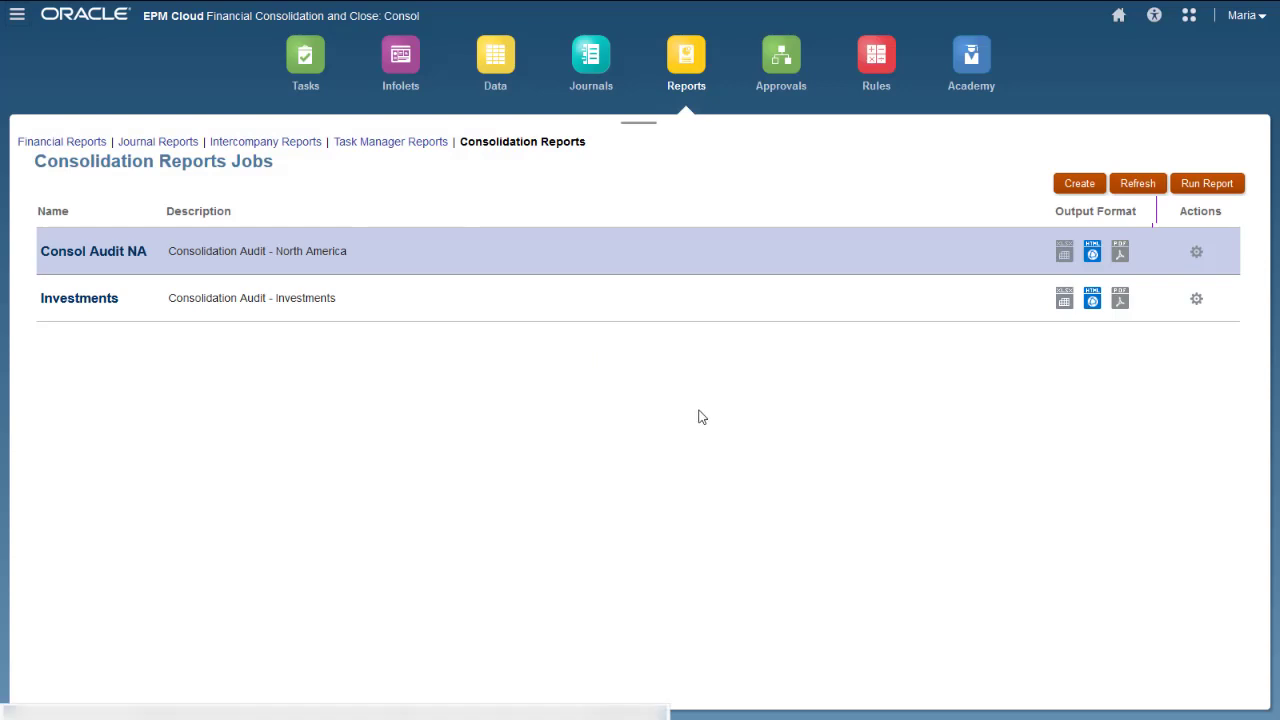
# Refresh the jobs list, reopen European Ops, and switch its Column Display to Movement.
pyautogui.click(1137, 187)
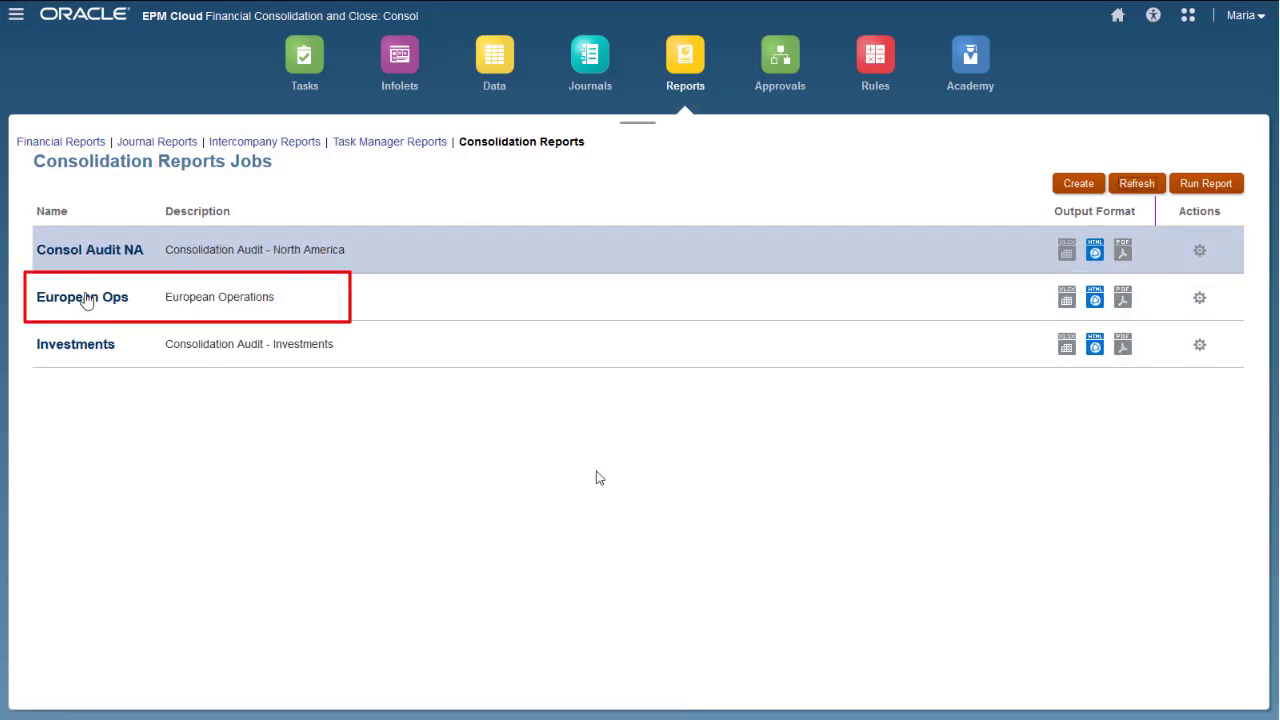
pyautogui.click(82, 297)
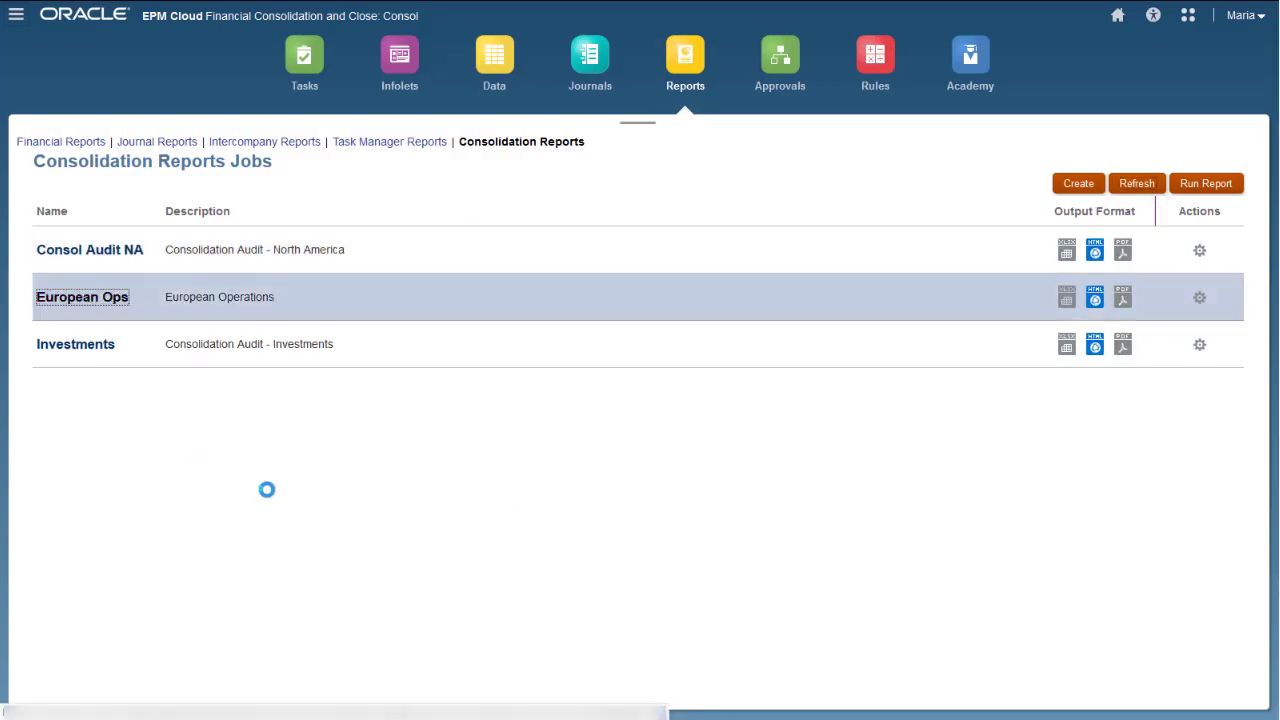
pyautogui.click(211, 372)
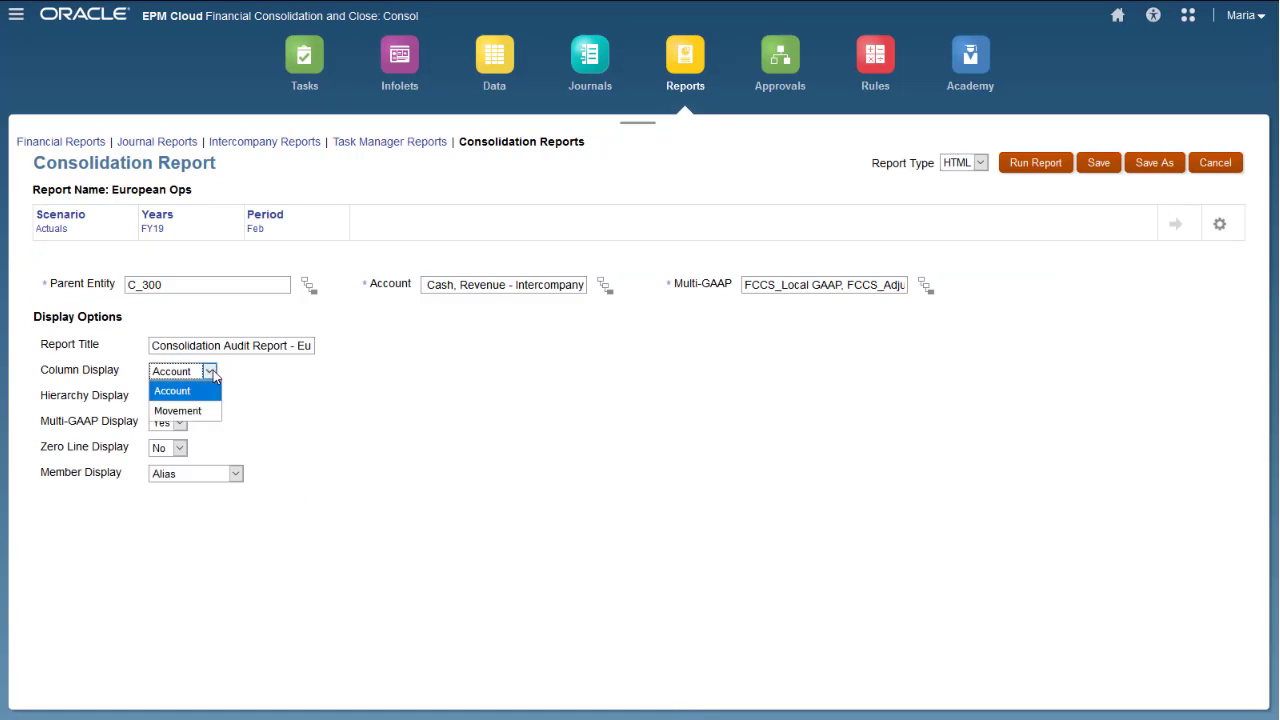
pyautogui.click(200, 410)
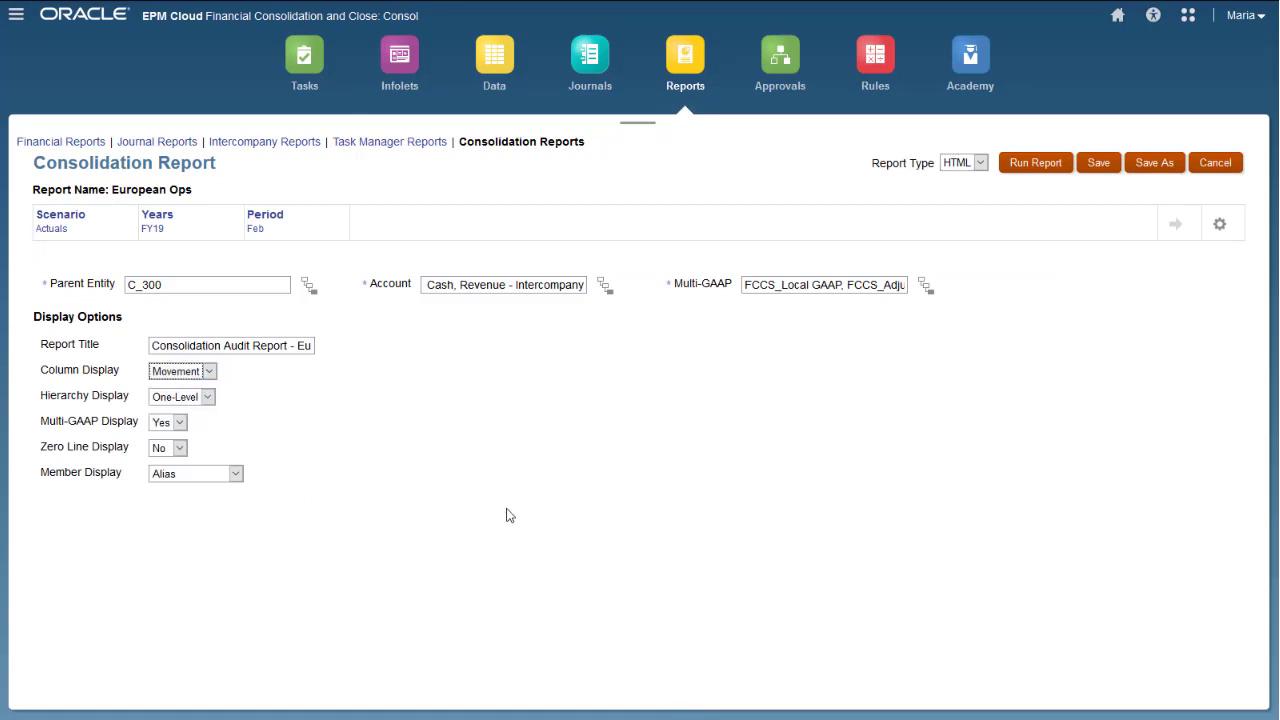
pyautogui.click(1022, 165)
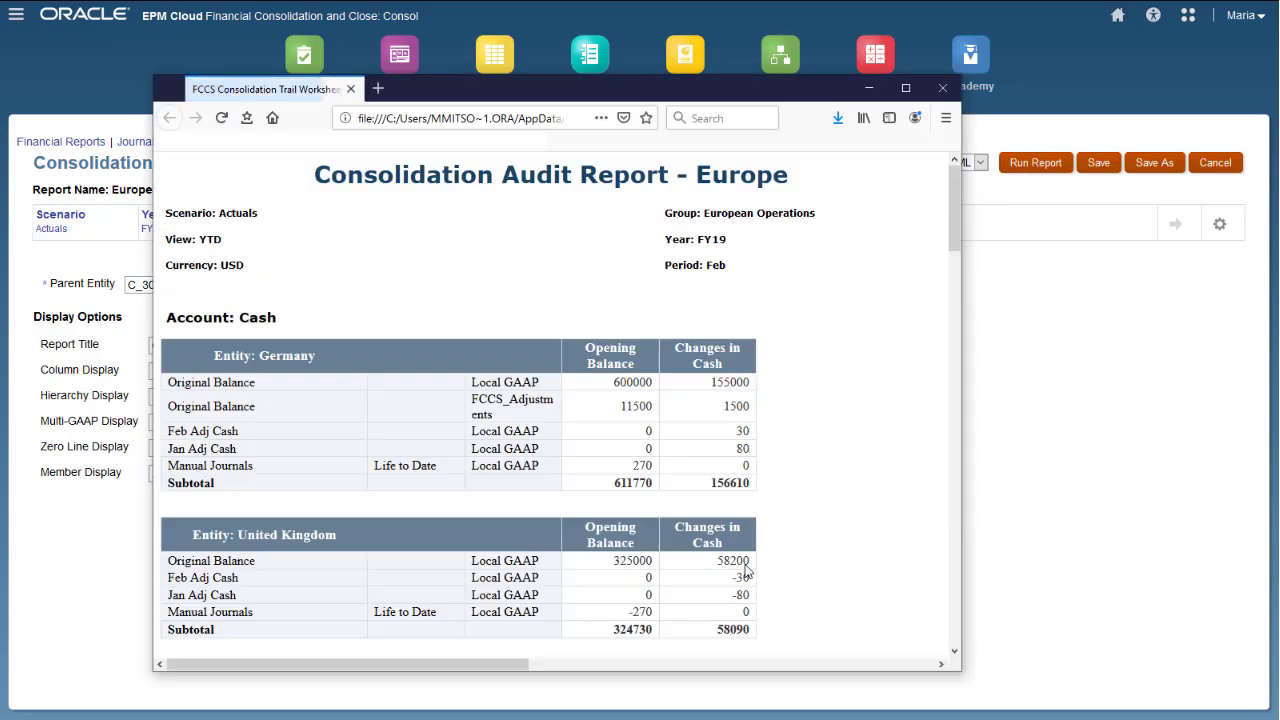